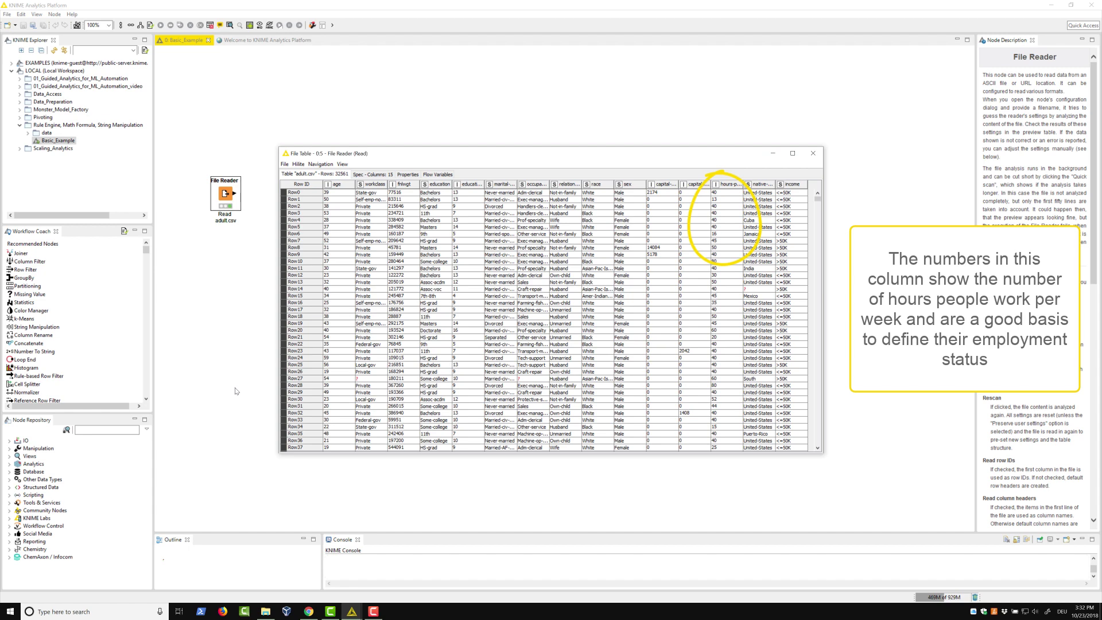
Step: Close the file table and add a Rule Engine node connected to the File Reader node
click(812, 153)
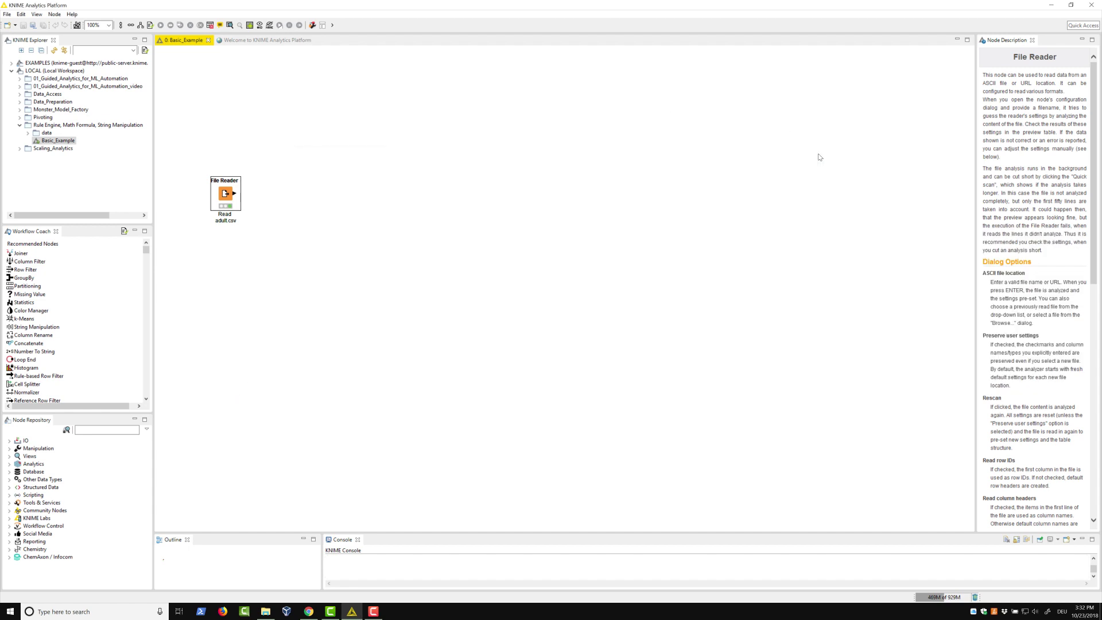
click(132, 424)
text(rul)
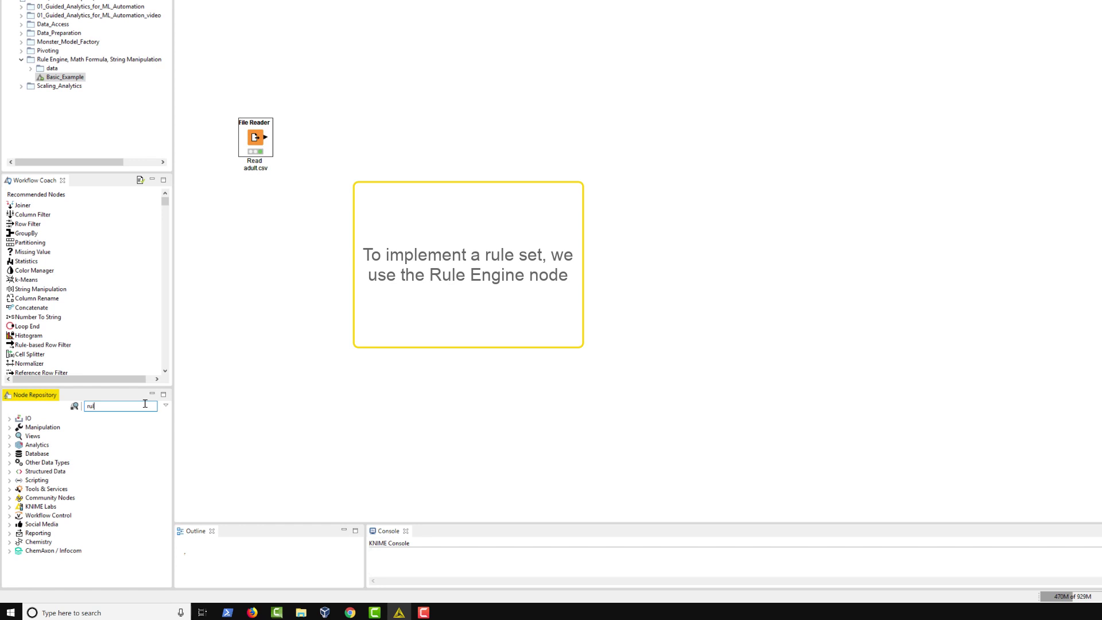
text(e engine)
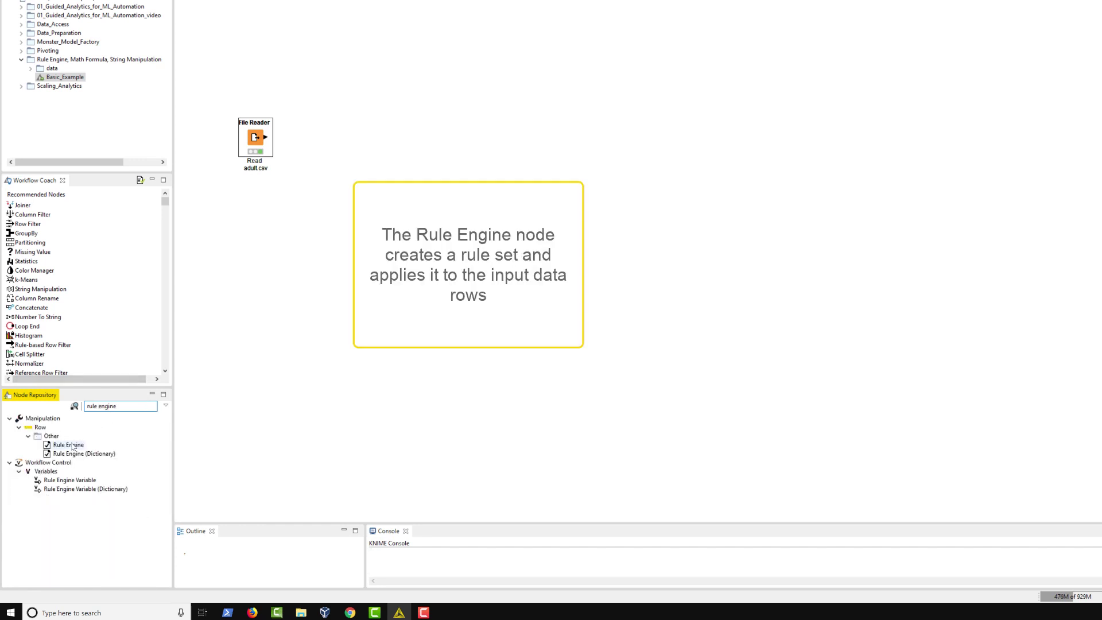
double_click(73, 445)
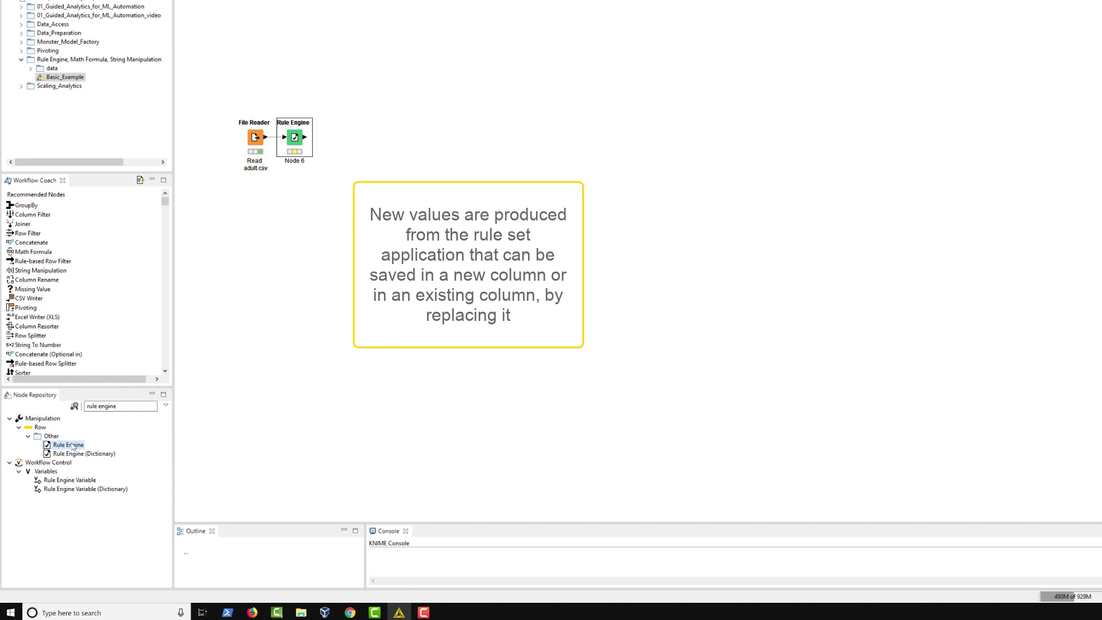
Step: Open the Rule Engine node's configuration and view the description of the AND function in the Logical category
double_click(294, 138)
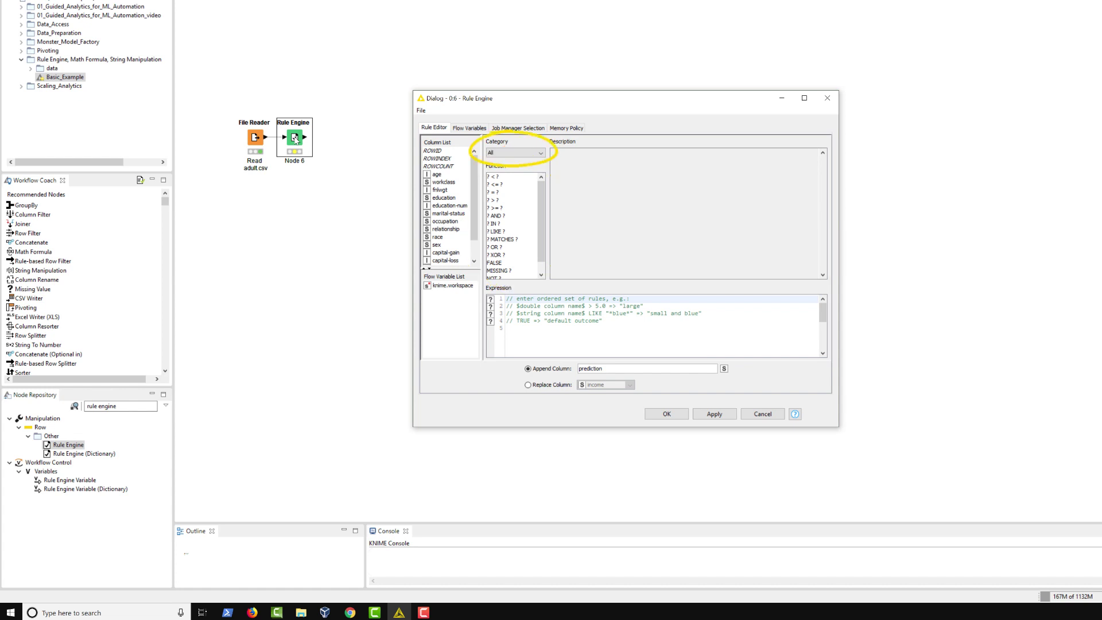
click(534, 154)
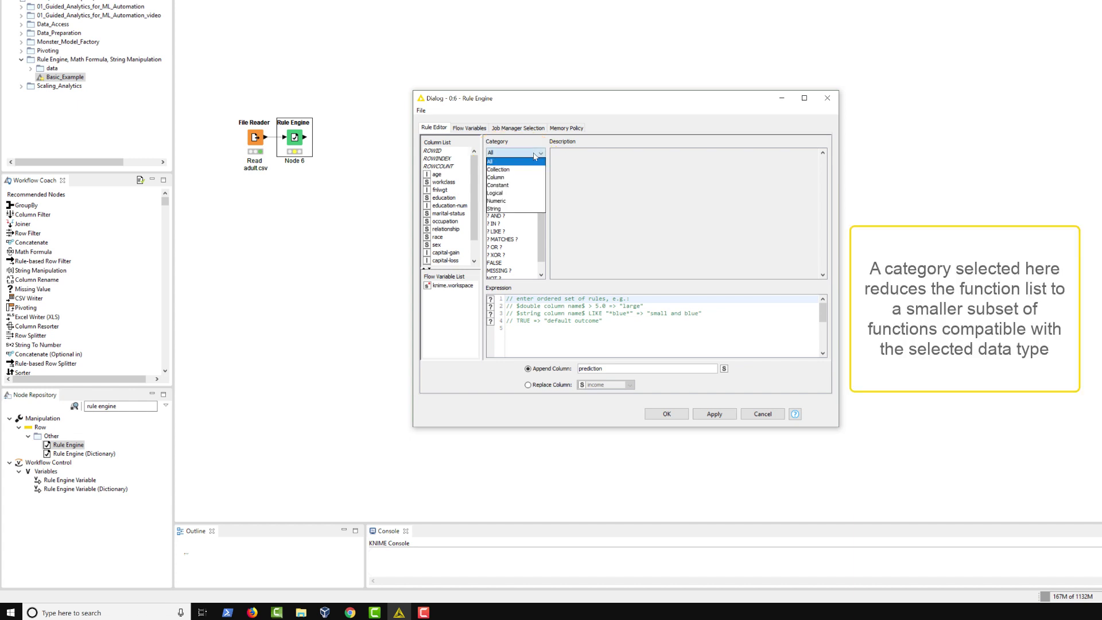
click(534, 194)
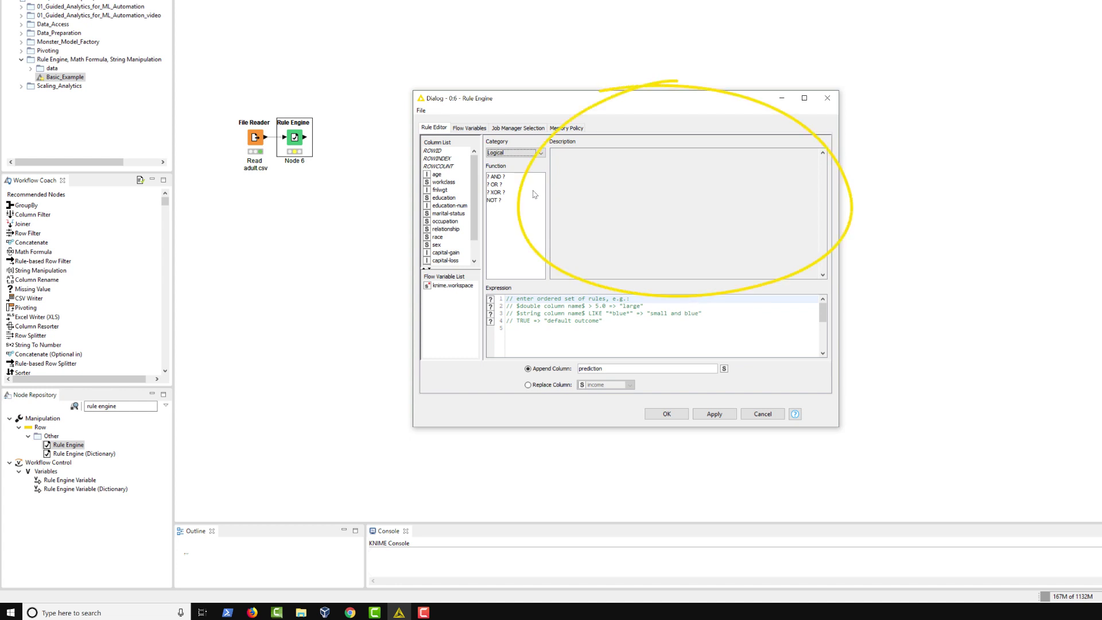
click(503, 177)
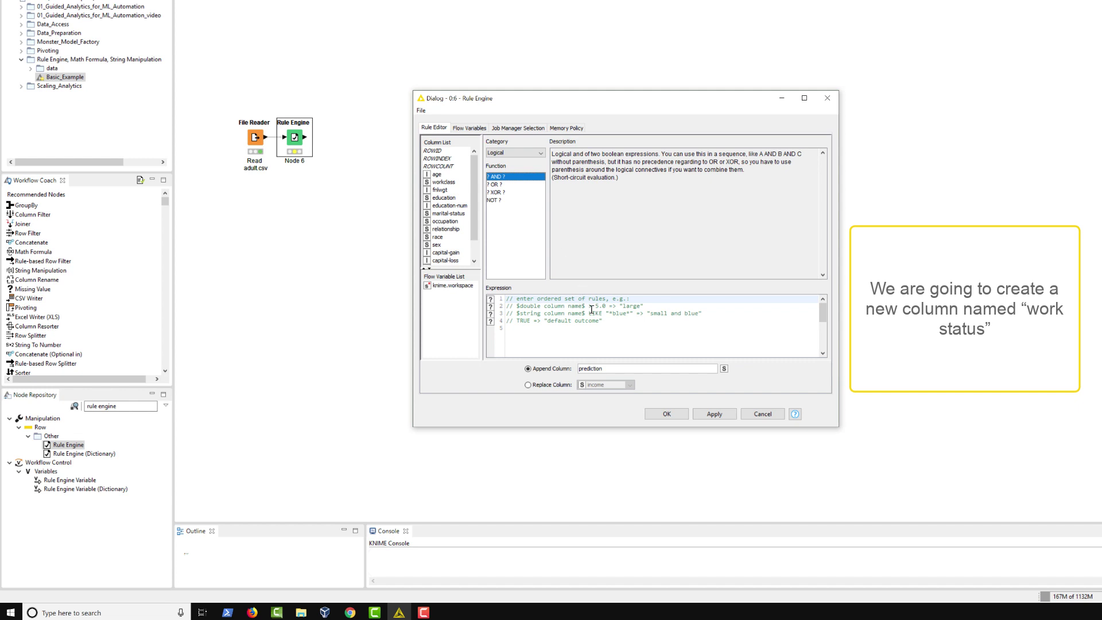
Step: Name the appended column "work status" and write the first rule as $hours-per-week$ = 0 => "unemployed"
drag(615, 365, 568, 368)
text(work status)
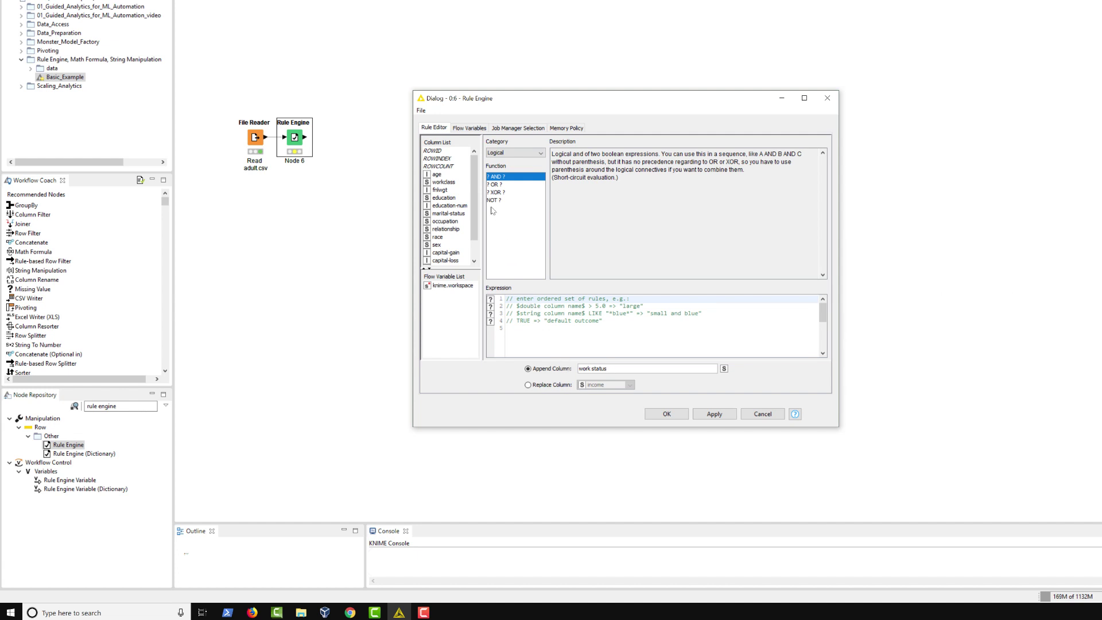
scroll(474, 173, down, 1)
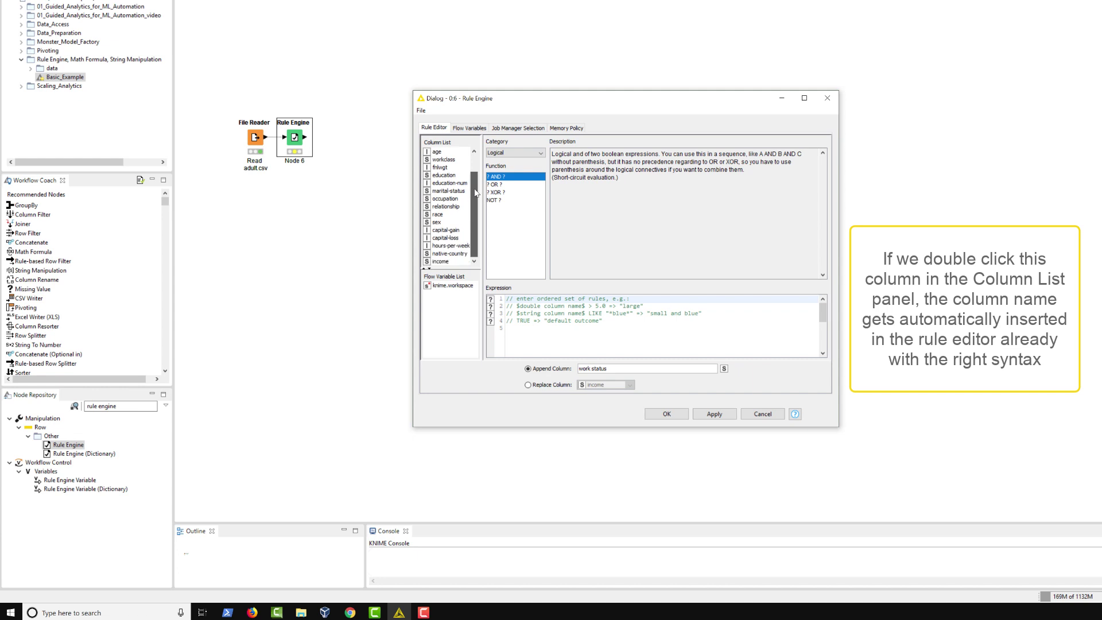
double_click(453, 246)
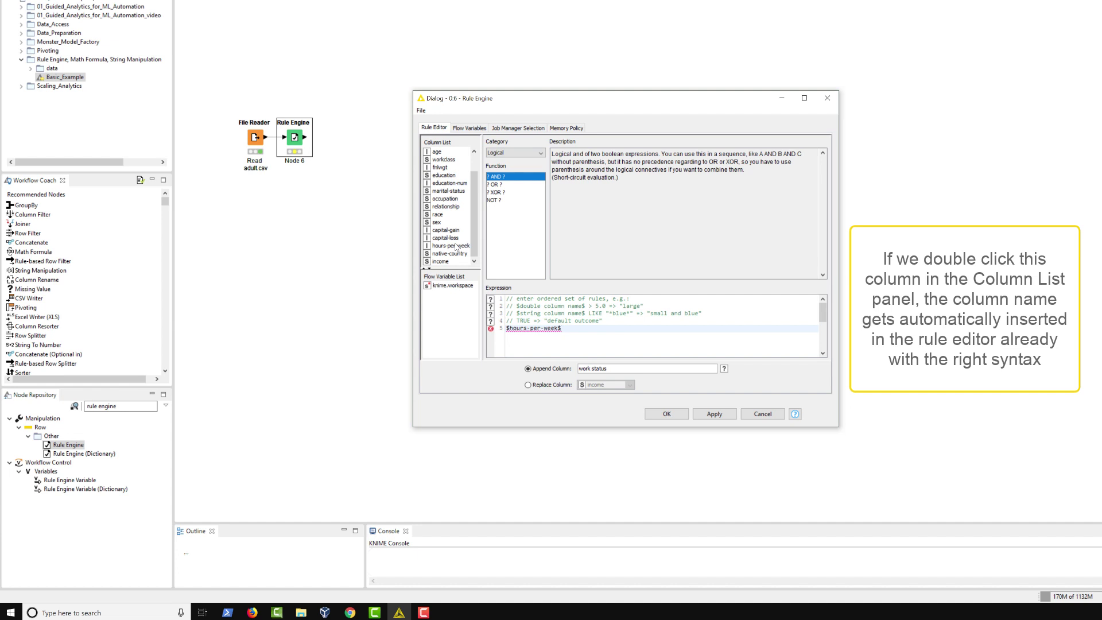
click(527, 153)
click(526, 162)
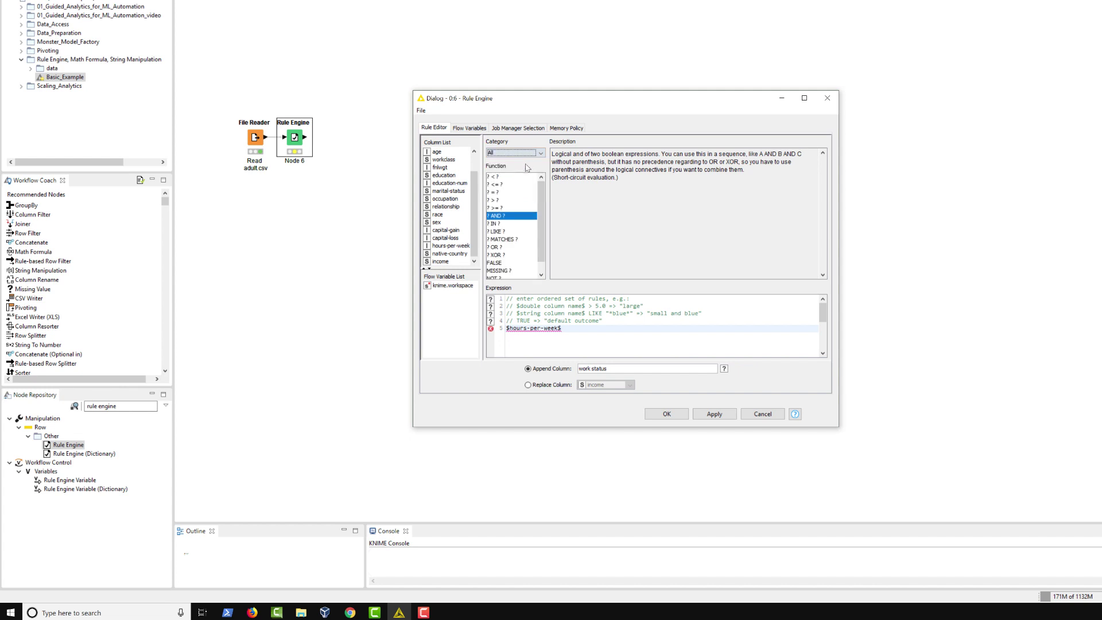
double_click(494, 192)
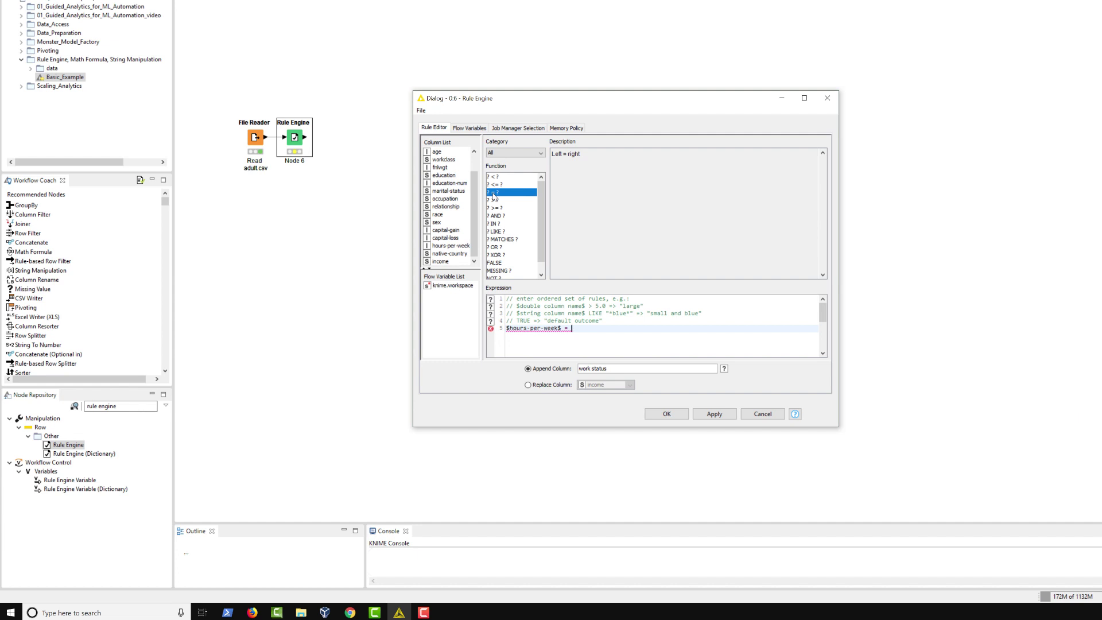
text(0)
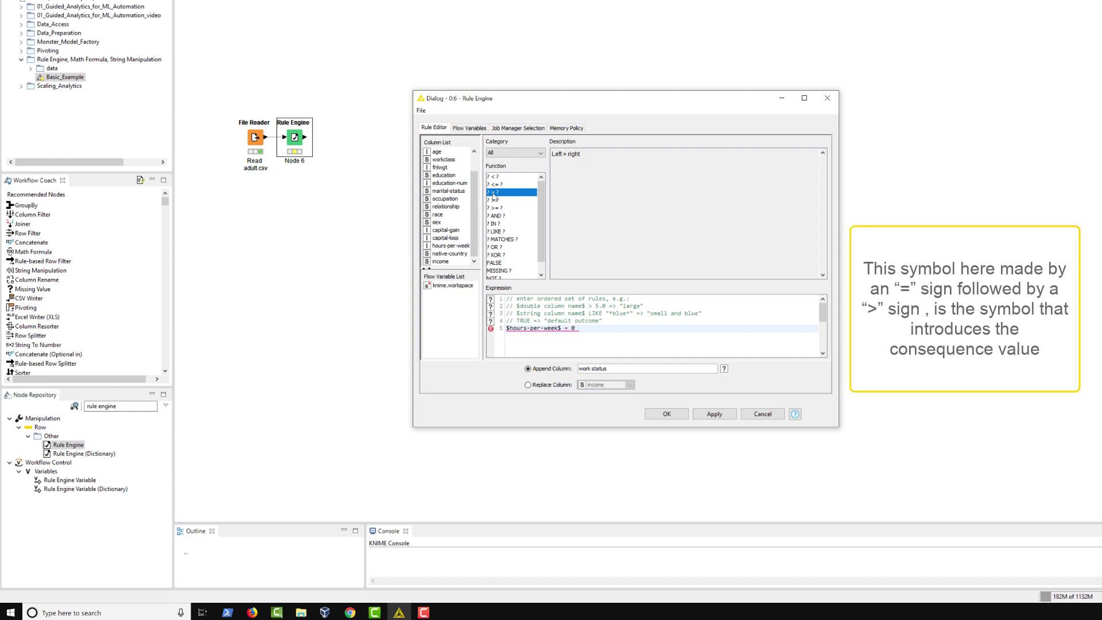
text(=>)
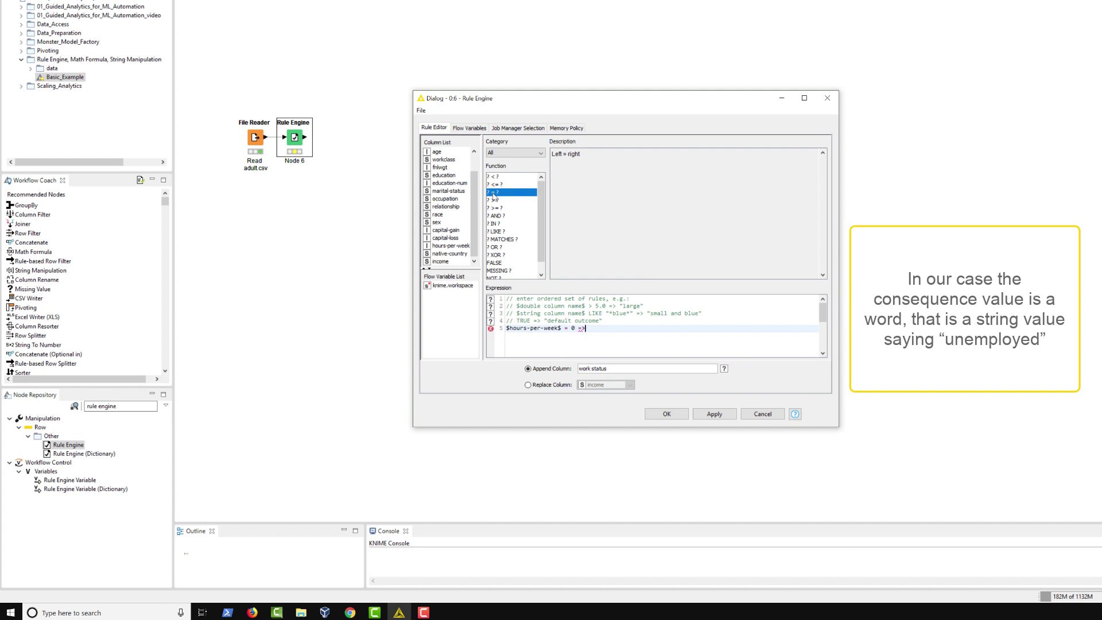
text("unemployed)
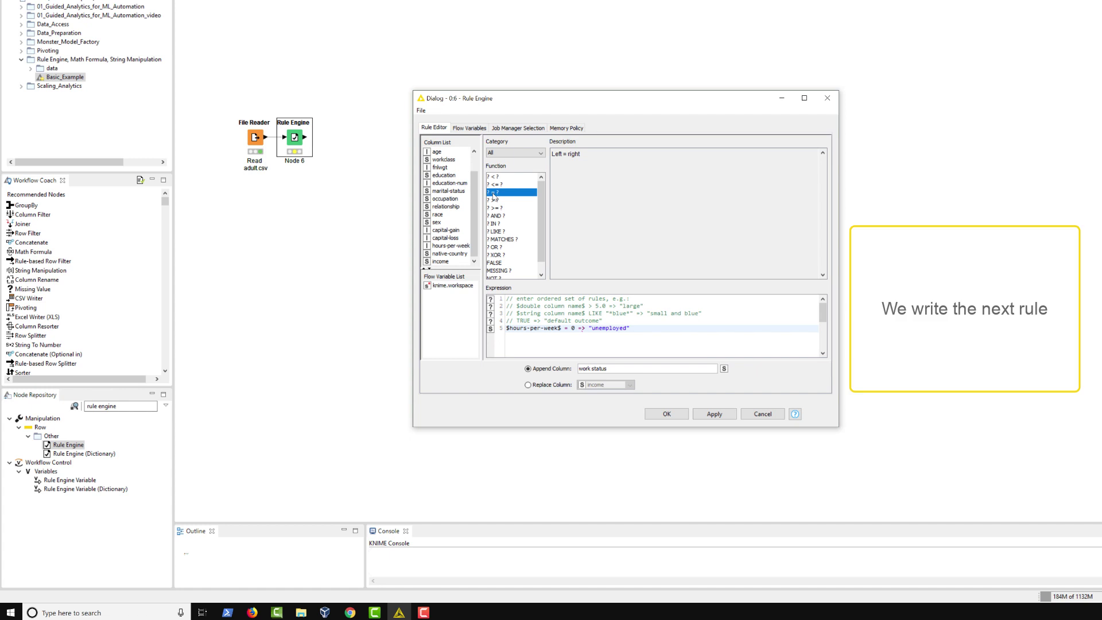
Step: Add a second rule on a new line: $hours-per-week$ > 0 AND $hours-per-week$ < 40 => "part-time"
key(Return)
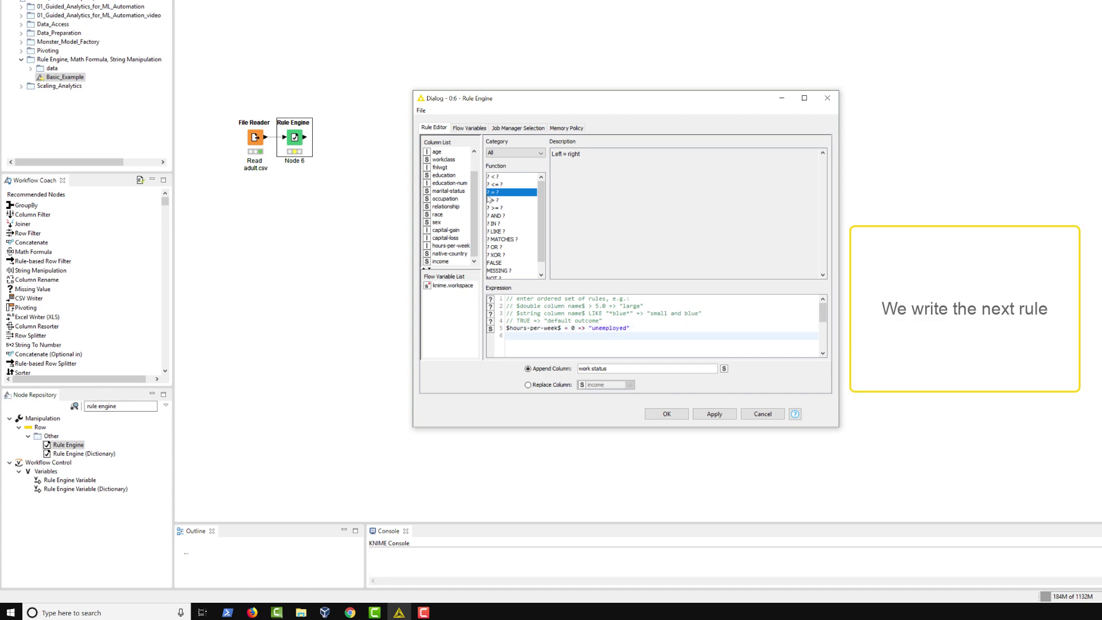
double_click(460, 245)
text(> 0 AND)
double_click(460, 246)
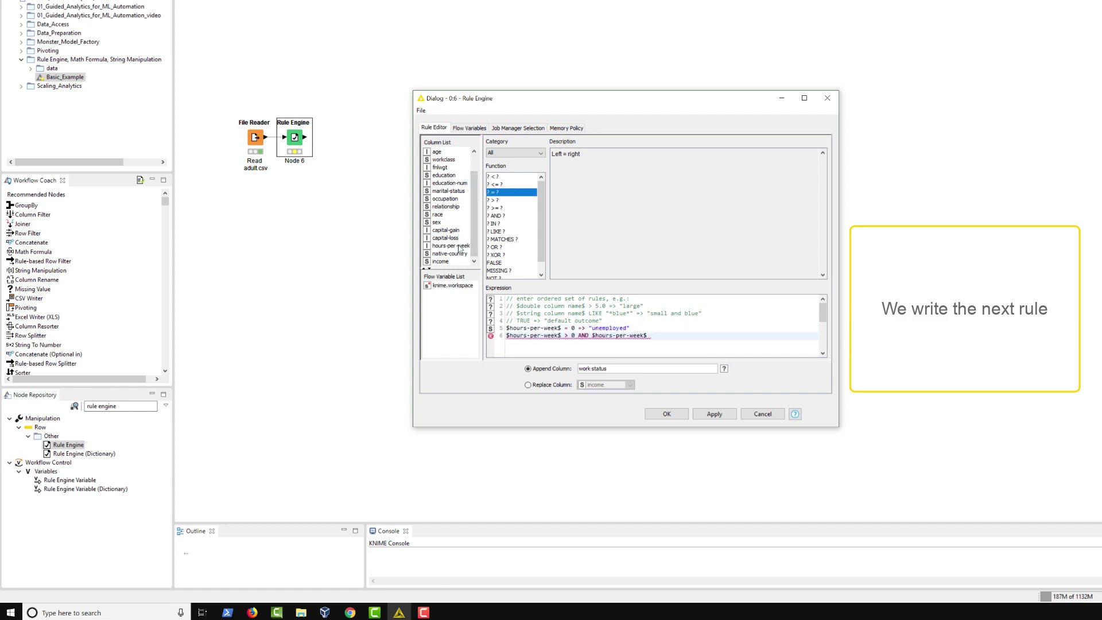
text(< 40 => "part-time")
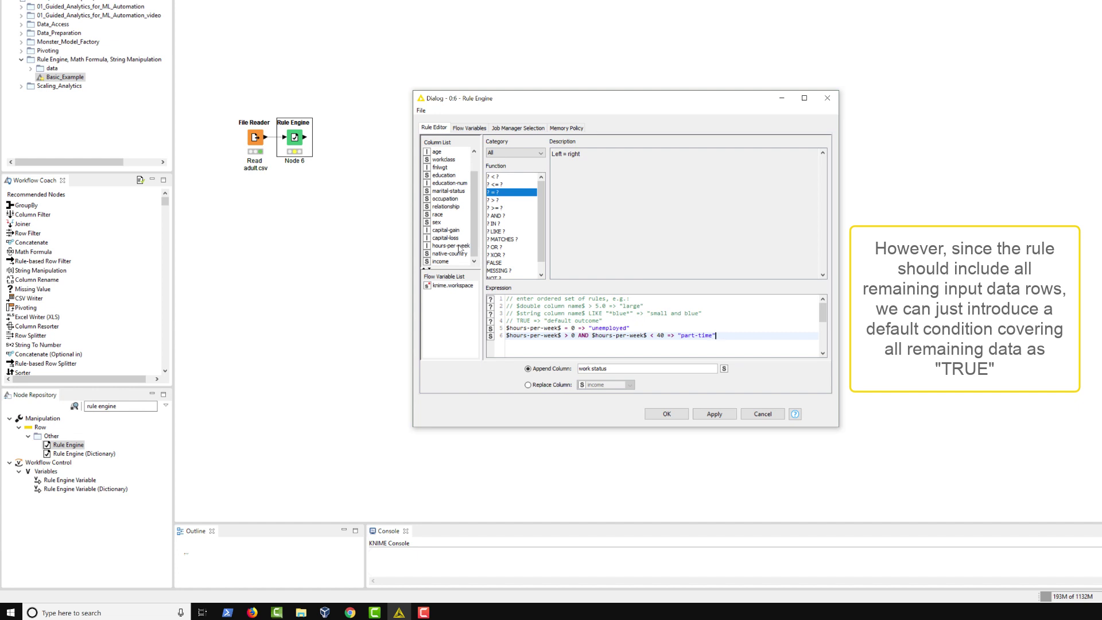
Step: Add the default rule TRUE => "full-time" on a new line and accept the Rule Engine configuration
key(Return)
text(TRUE)
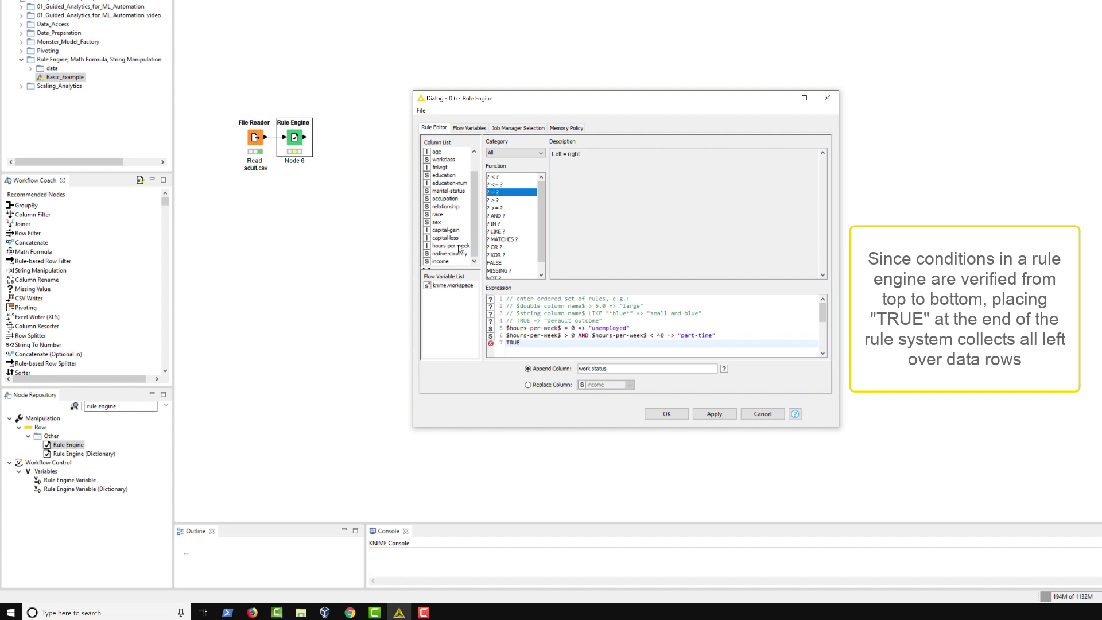
text(=)
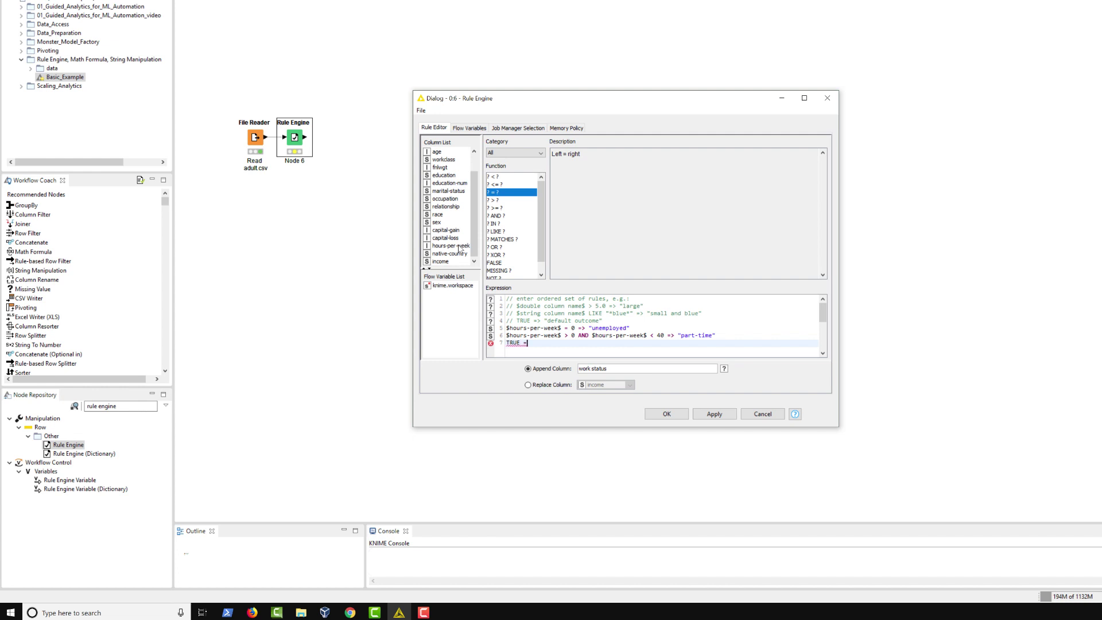
text(> "full-time")
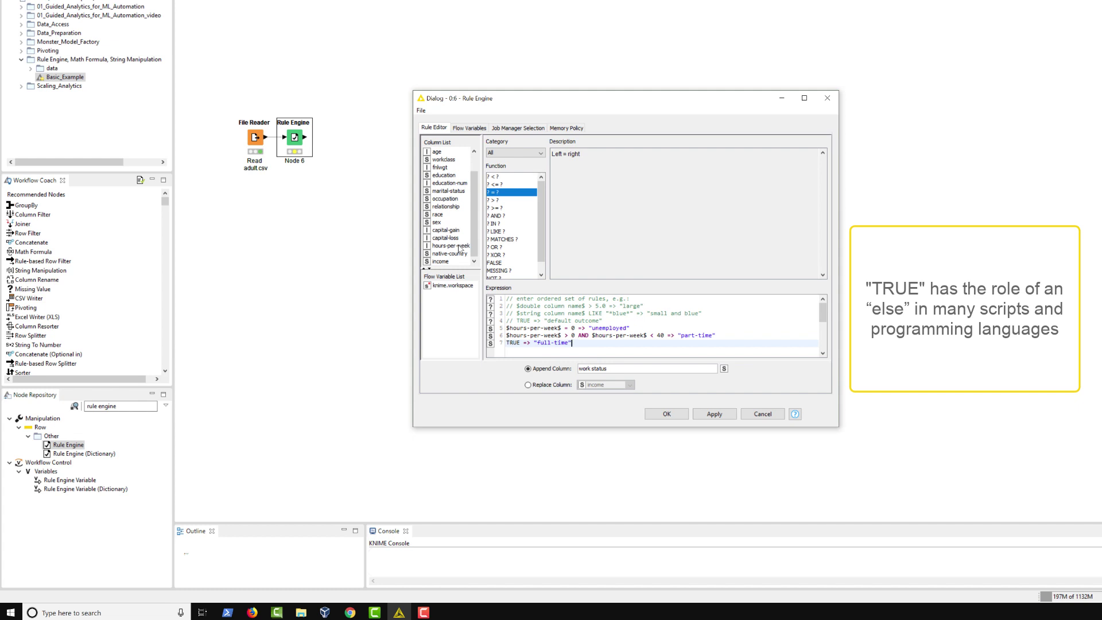
click(666, 414)
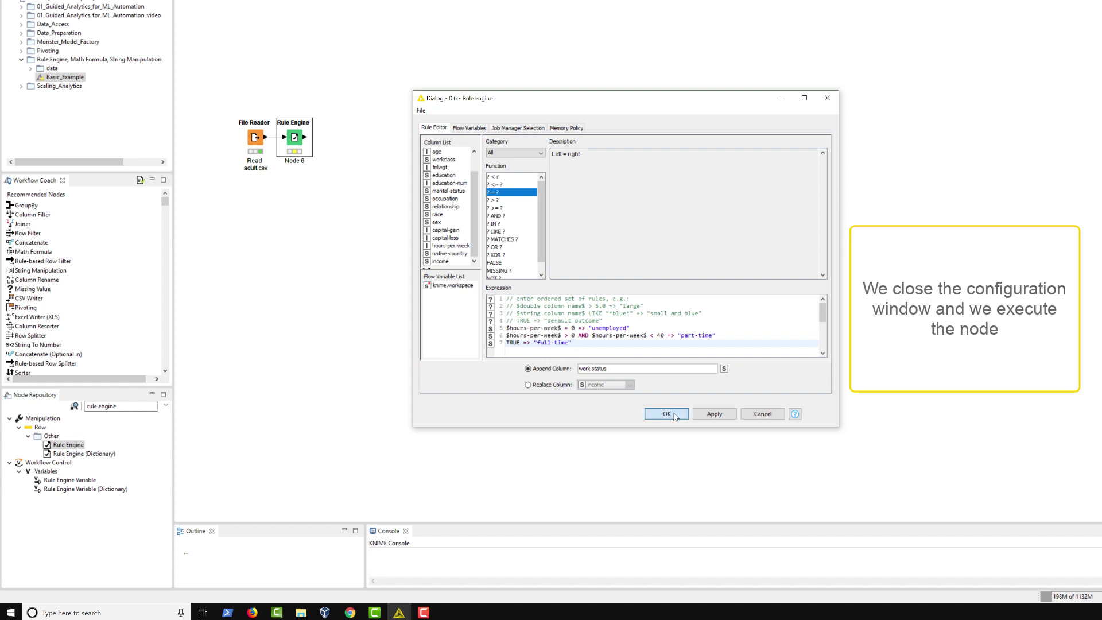
Step: Execute the Rule Engine node and examine the "work status" column in its classified values table, closing the table when done
right_click(301, 138)
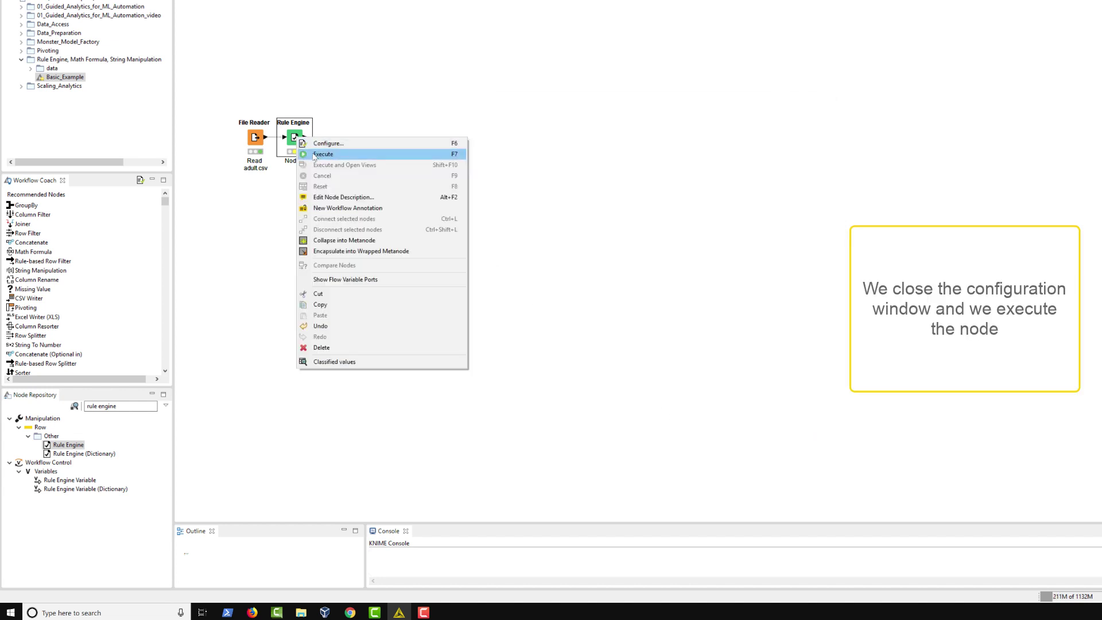
click(315, 153)
right_click(299, 136)
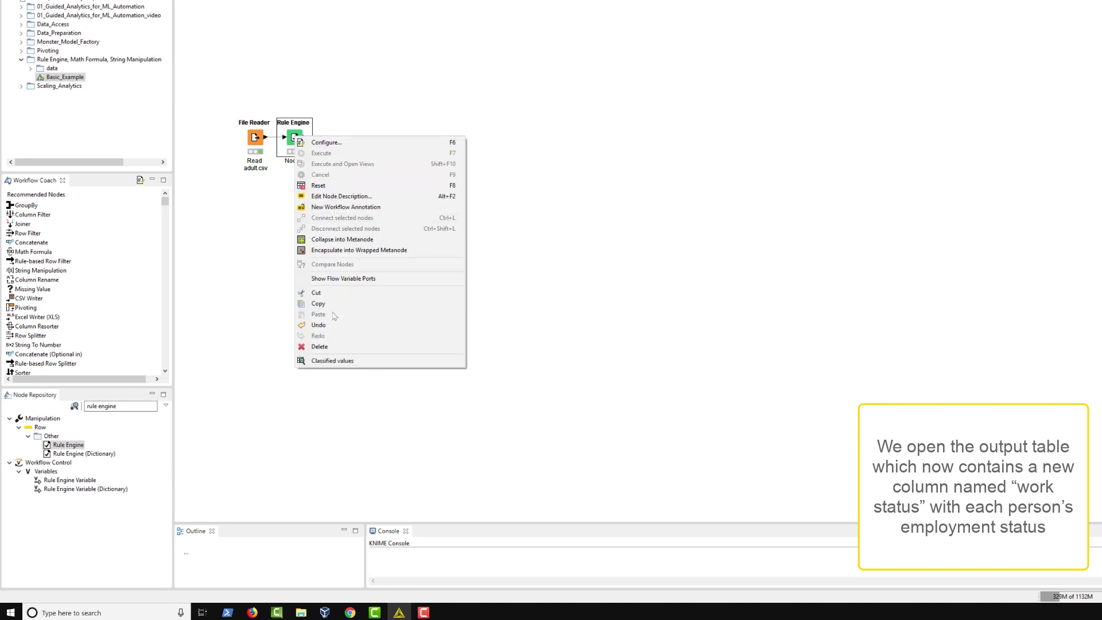
click(334, 362)
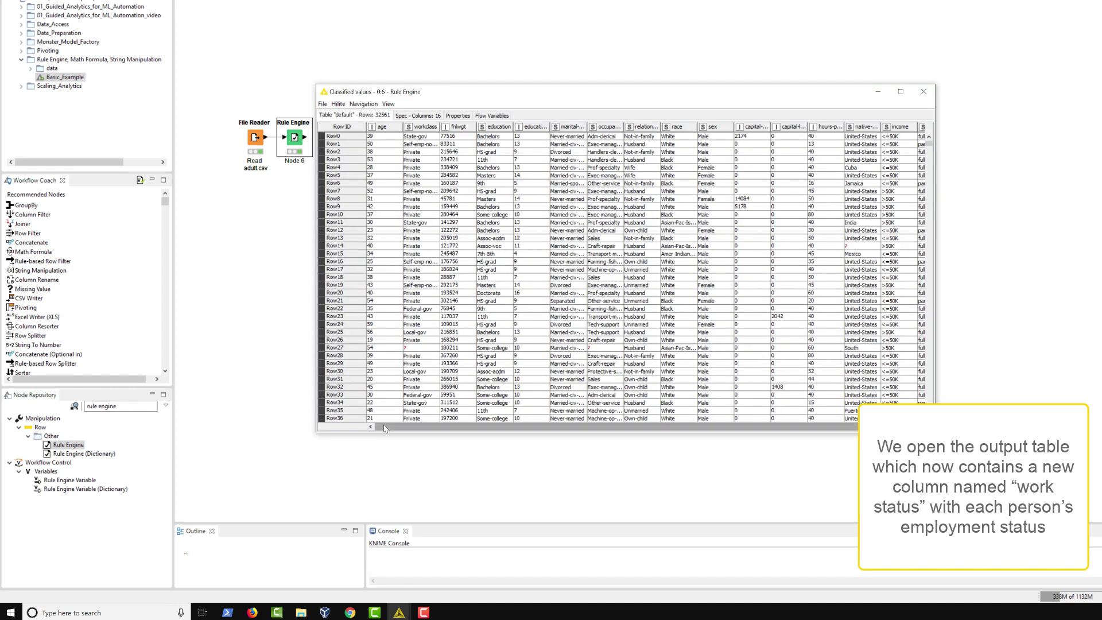
drag(377, 428, 406, 428)
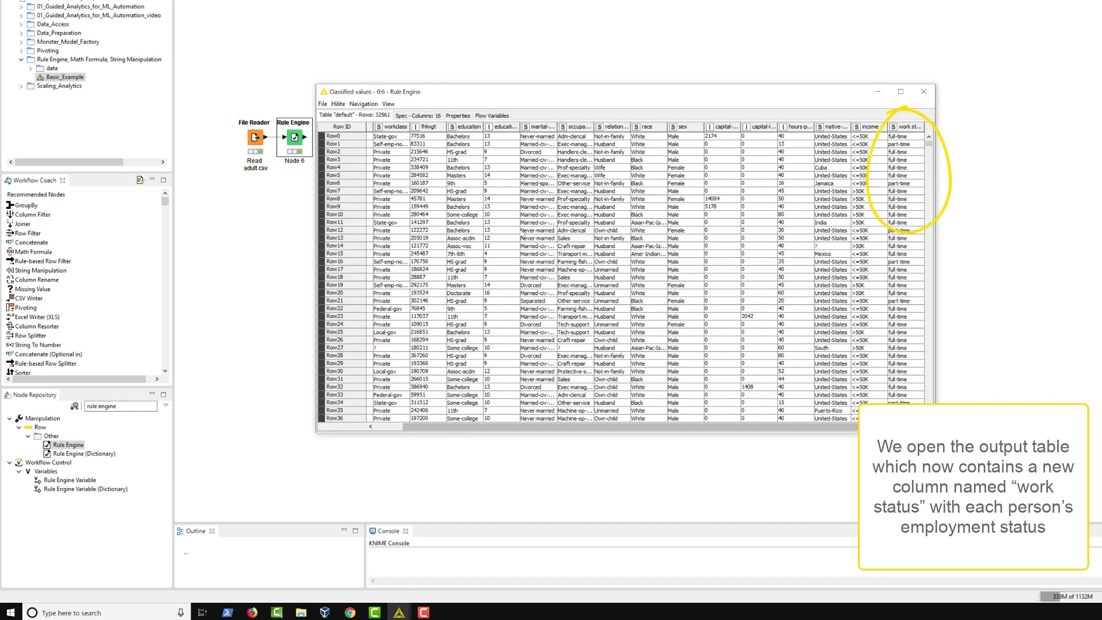
scroll(563, 261, down, 10)
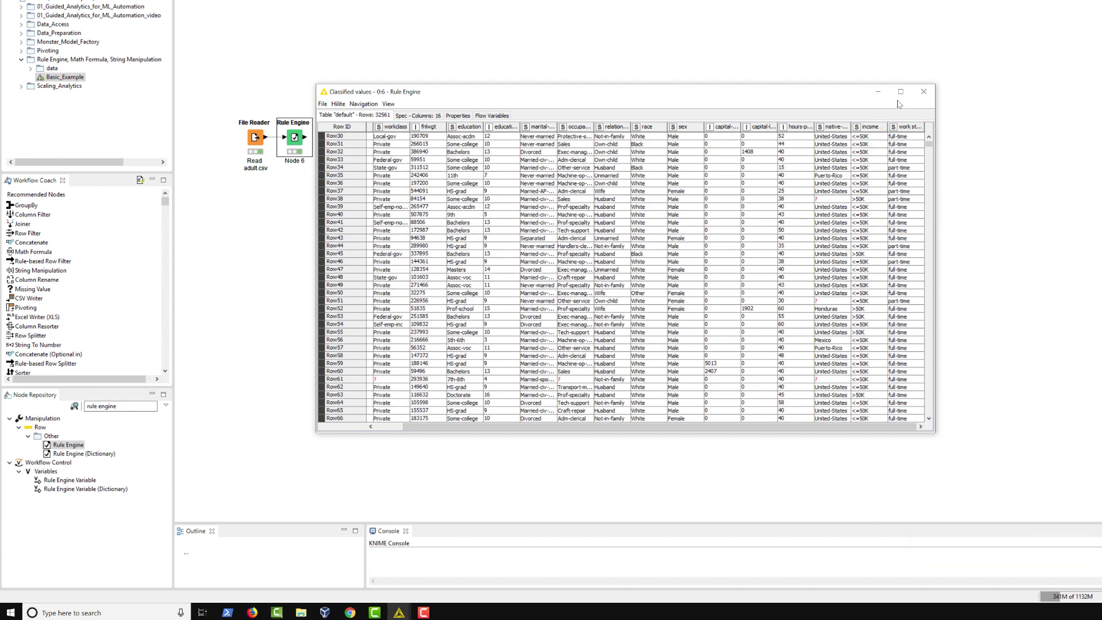
click(920, 94)
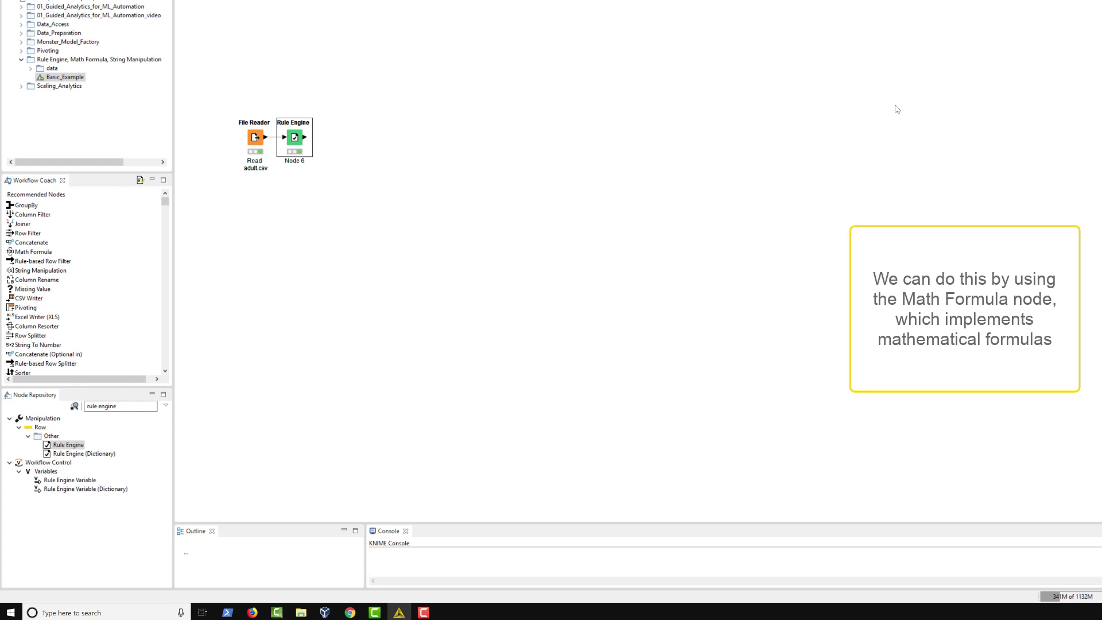
Step: Find the Math Formula node in the node repository and add it connected to the Rule Engine node
drag(123, 407, 60, 409)
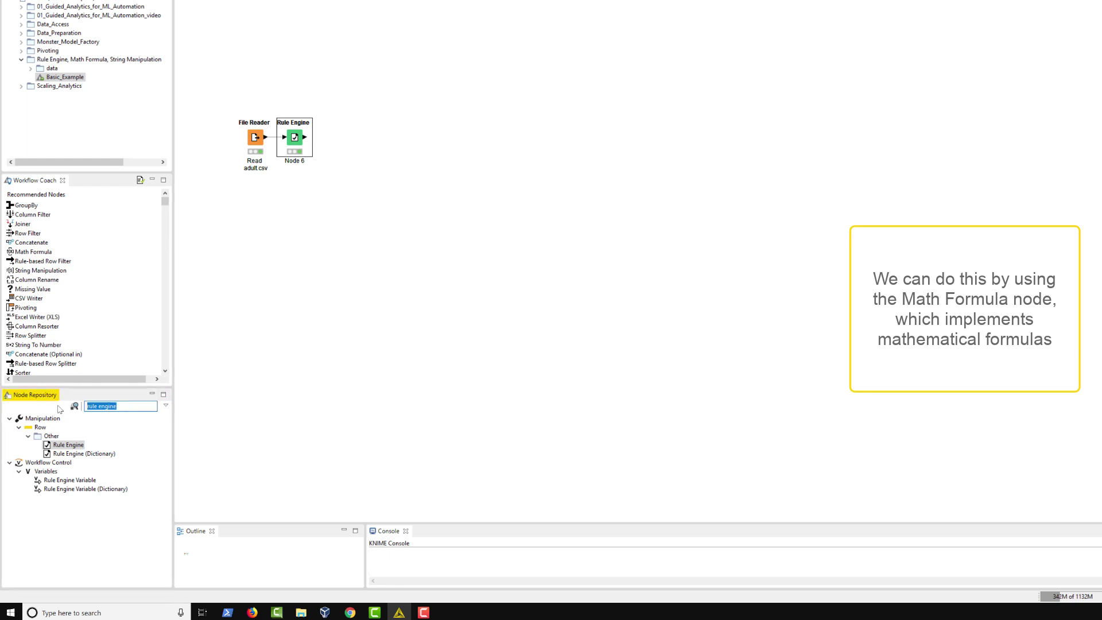
text(math formula)
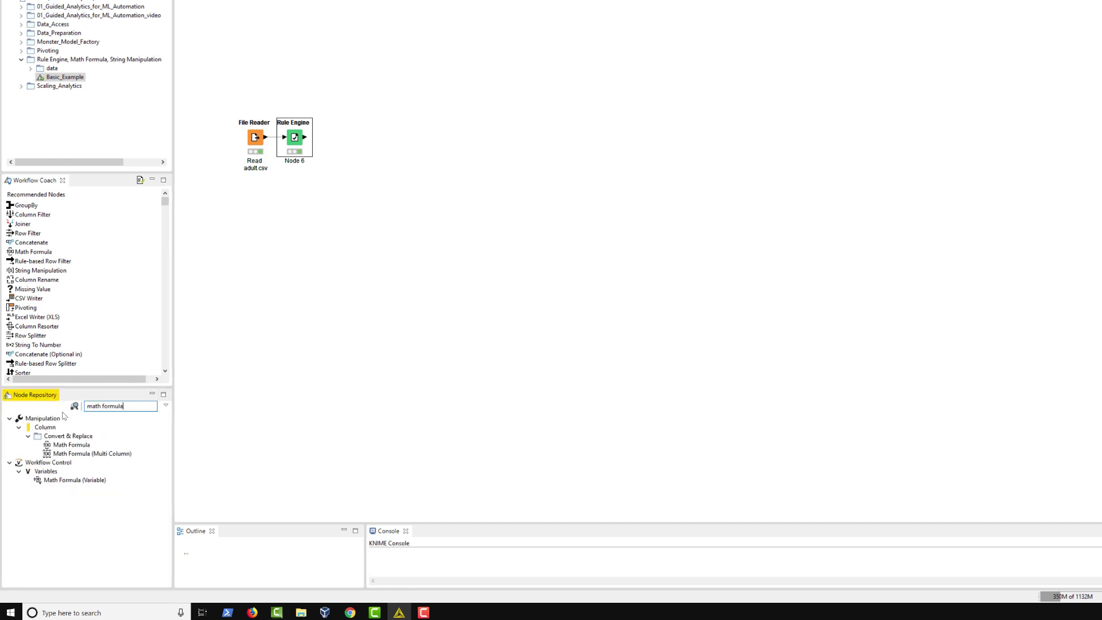
double_click(70, 444)
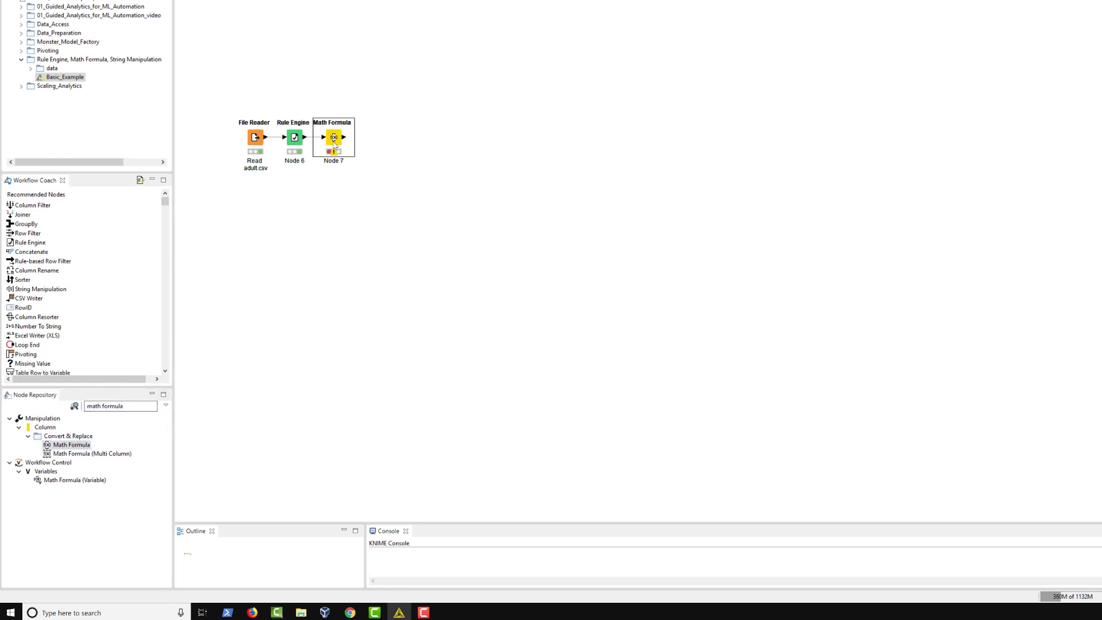
Step: Configure the Math Formula node to replace the "age" column instead of appending a new one
double_click(334, 141)
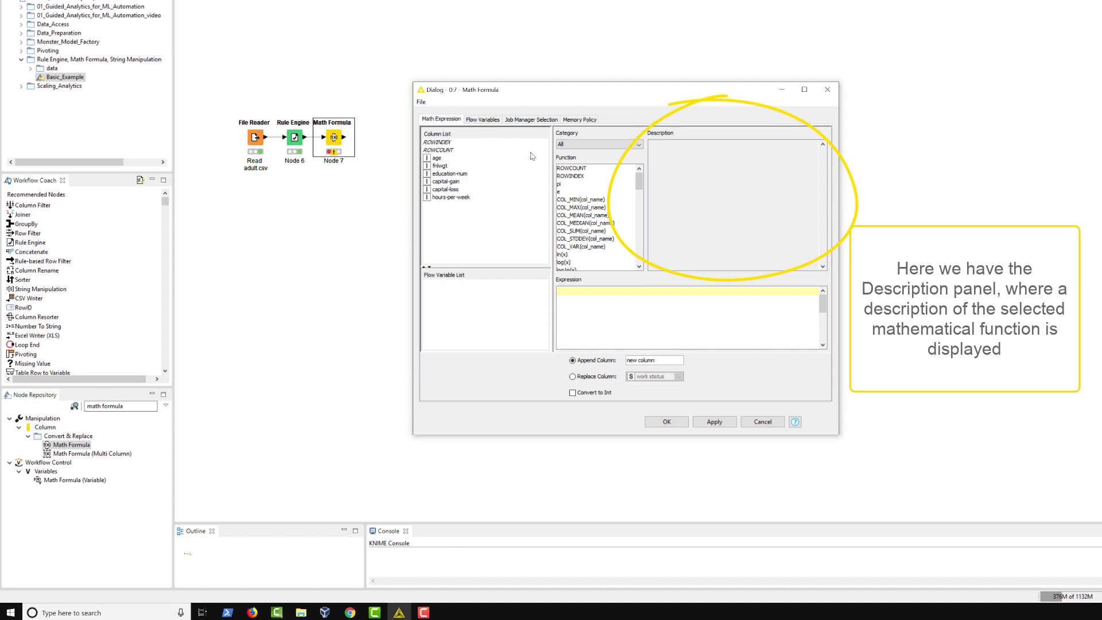
click(565, 170)
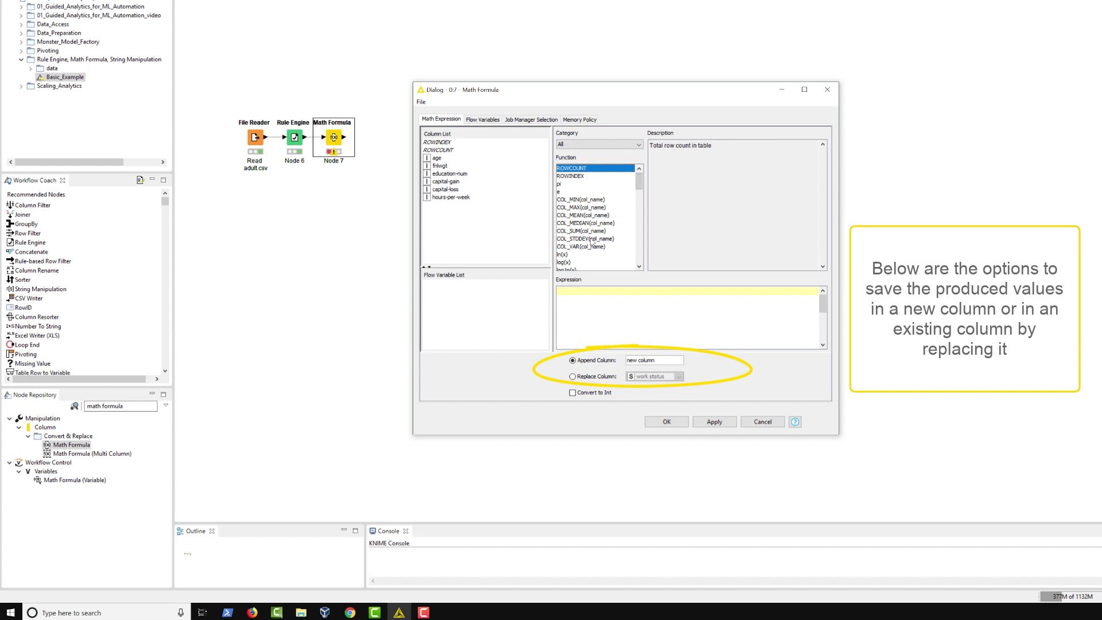
click(574, 377)
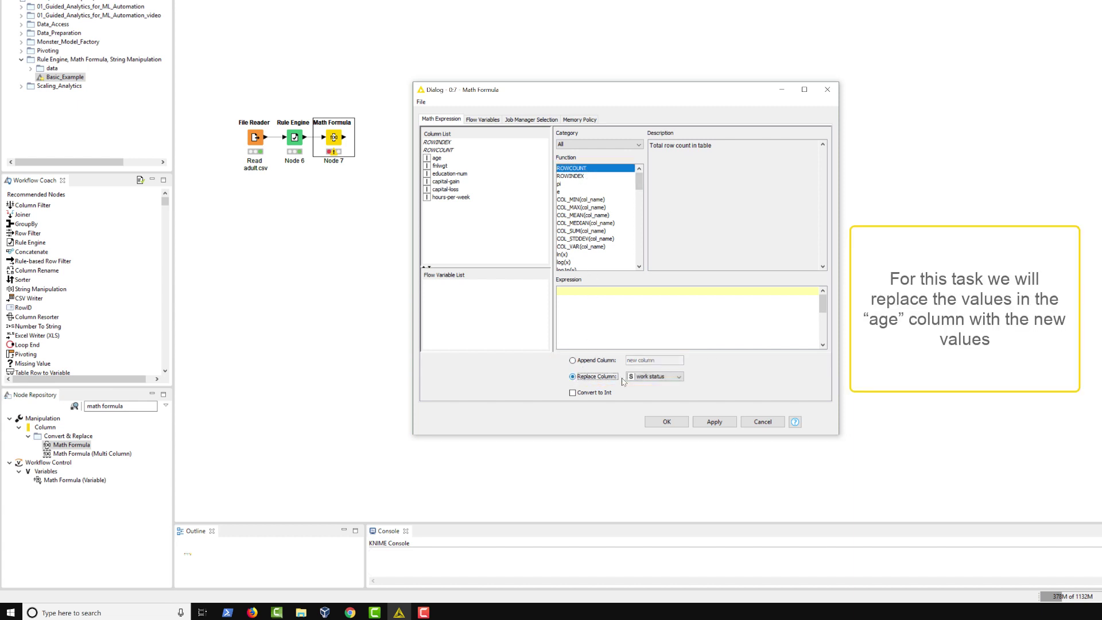
click(643, 377)
scroll(648, 402, up, 3)
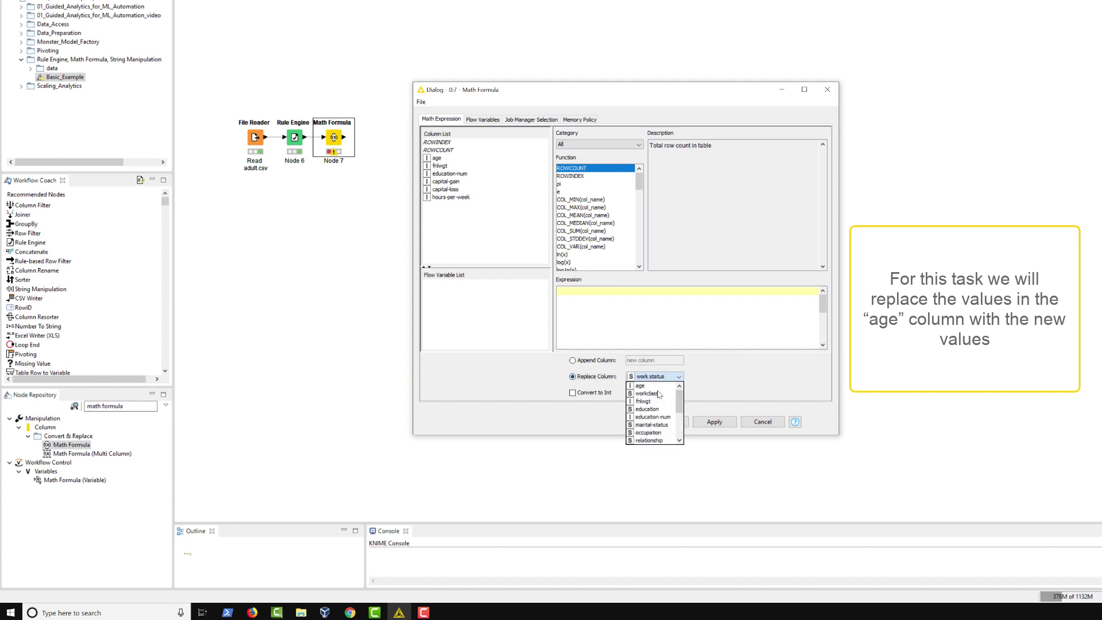
click(653, 388)
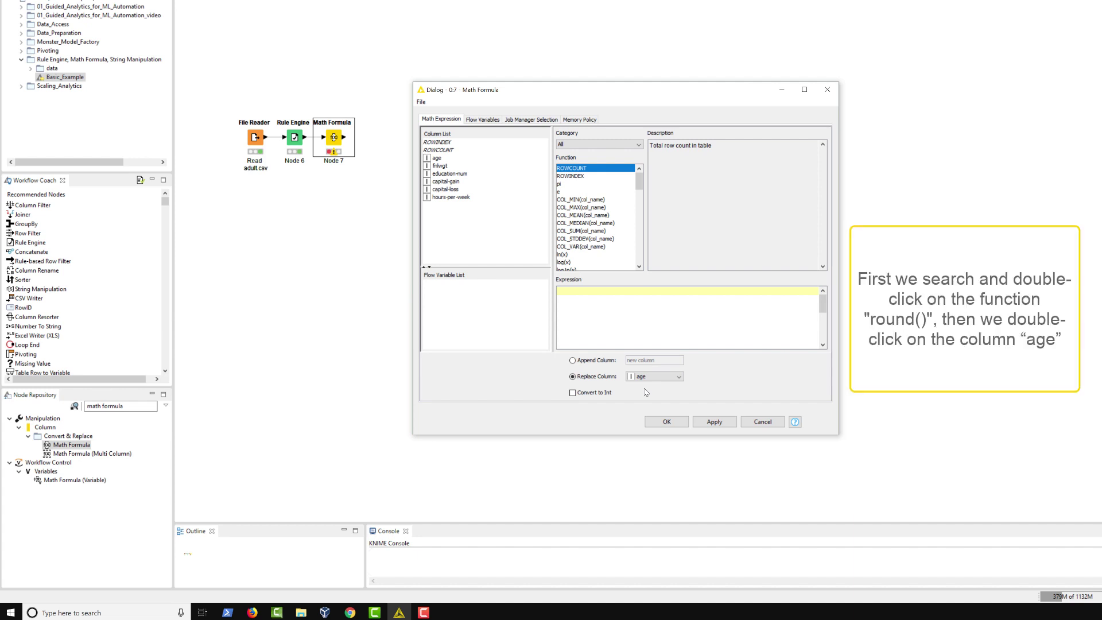
Step: Build the expression round($age$, -1) from the two-argument round function and accept the Math Formula configuration
drag(639, 179, 638, 200)
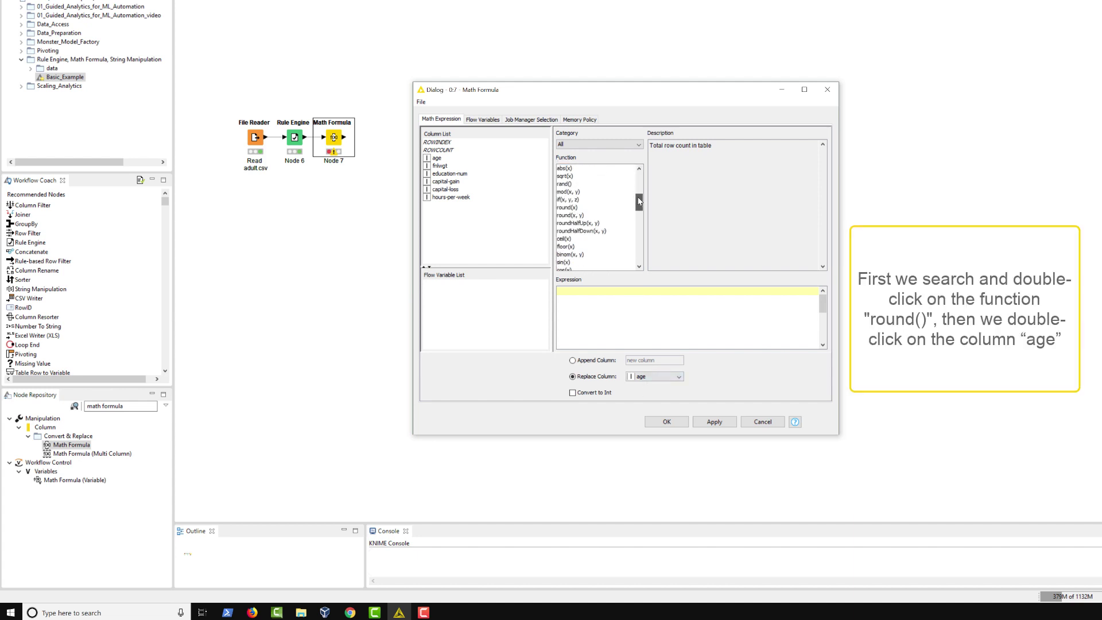
double_click(572, 216)
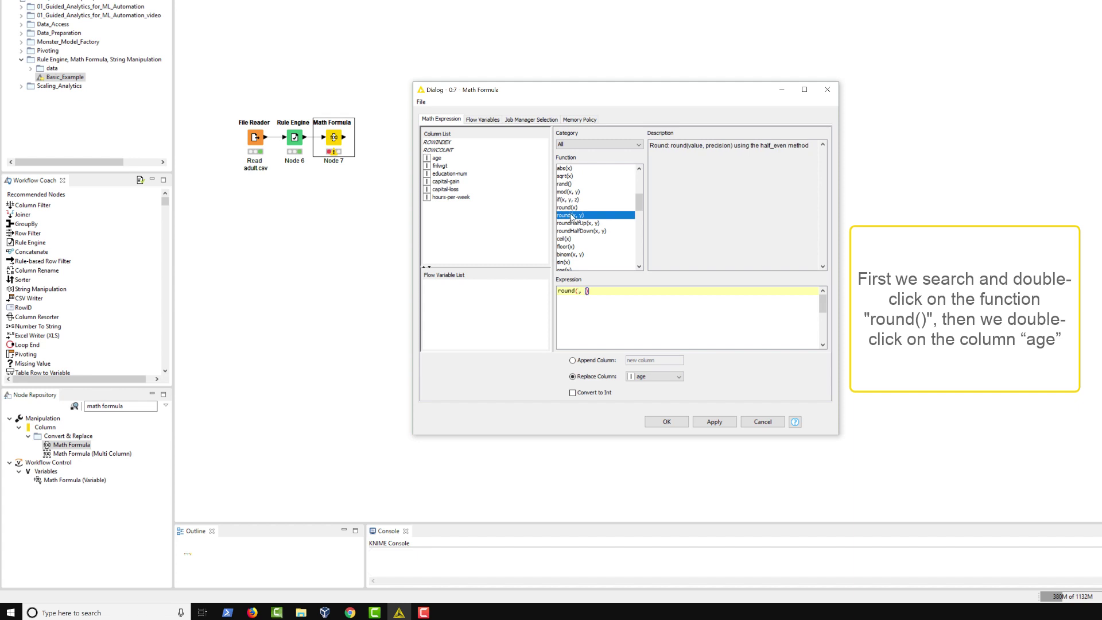
click(437, 161)
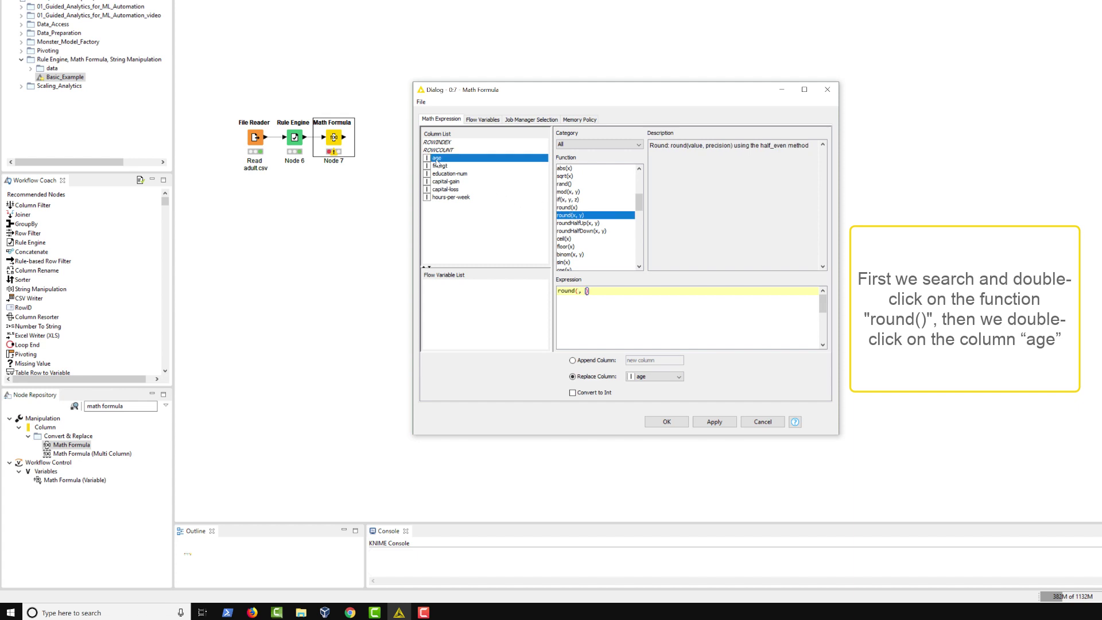
double_click(436, 160)
text(-1)
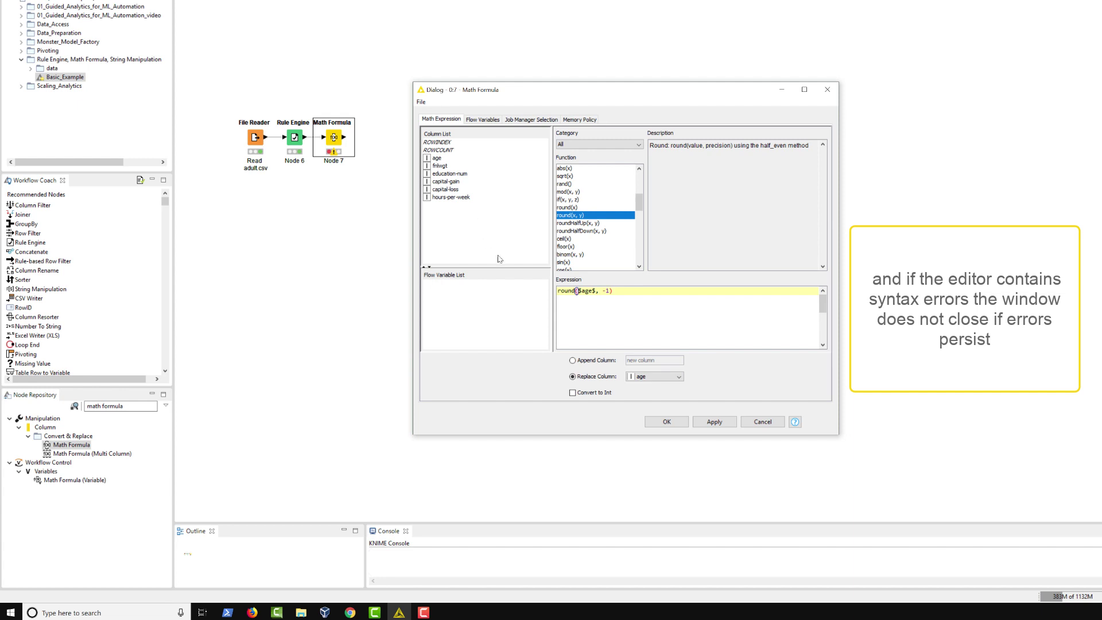
click(666, 421)
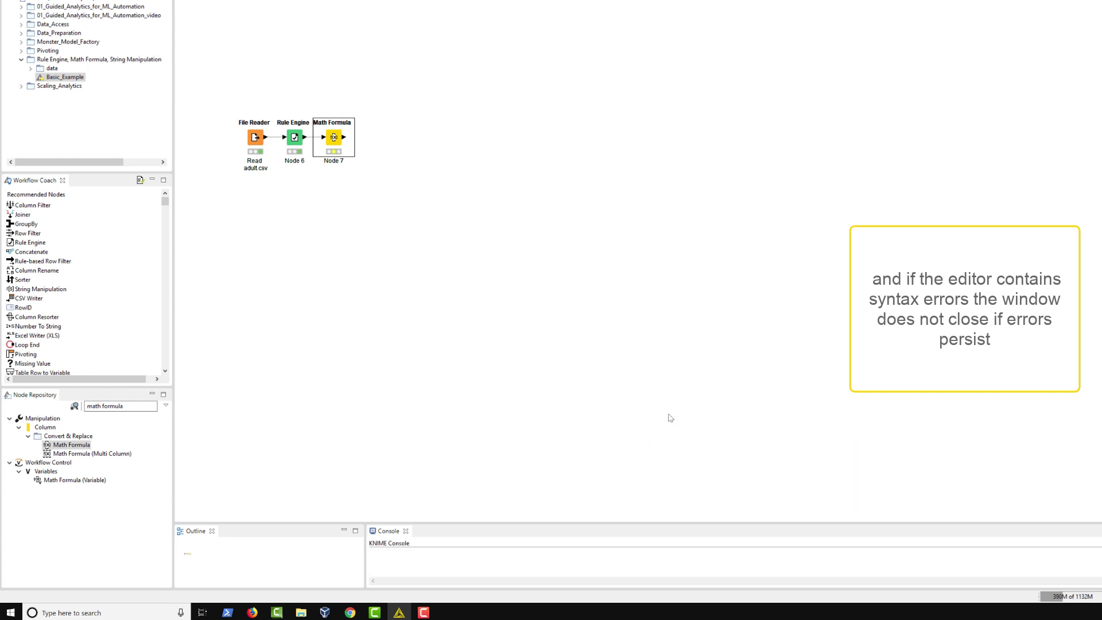
Step: Execute the Math Formula node and examine the "age" column in its output data table, closing the table when done
right_click(336, 144)
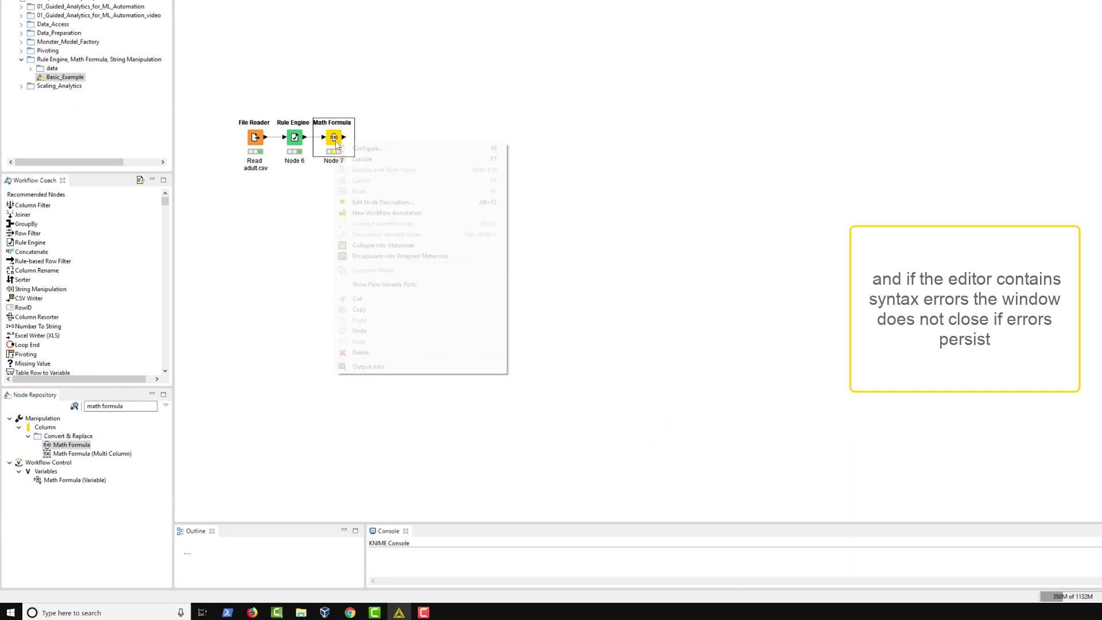
click(348, 160)
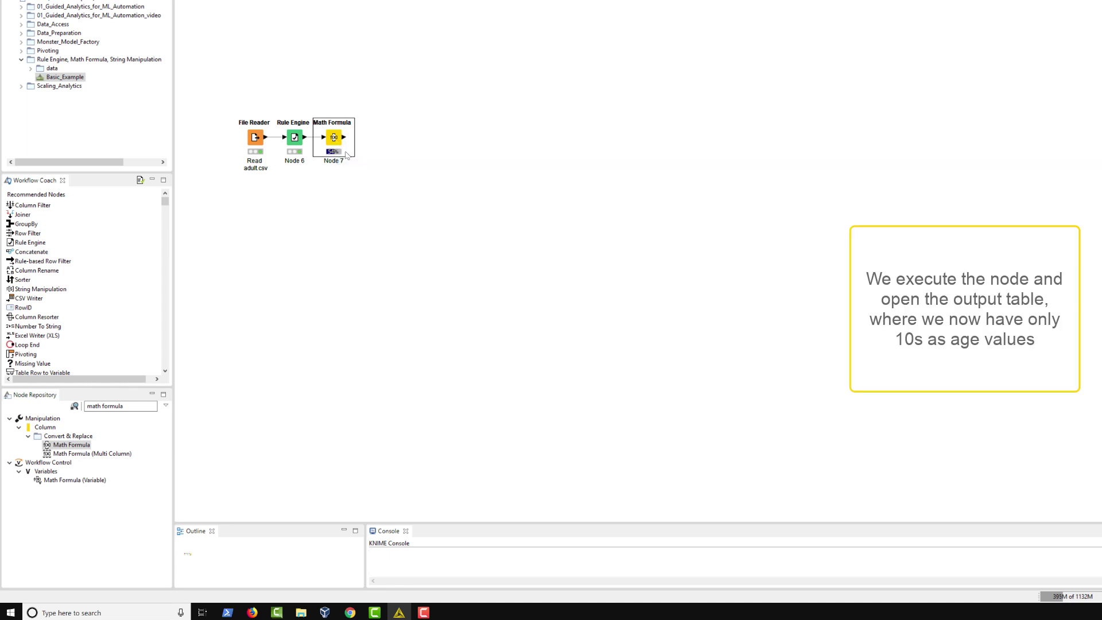
right_click(334, 138)
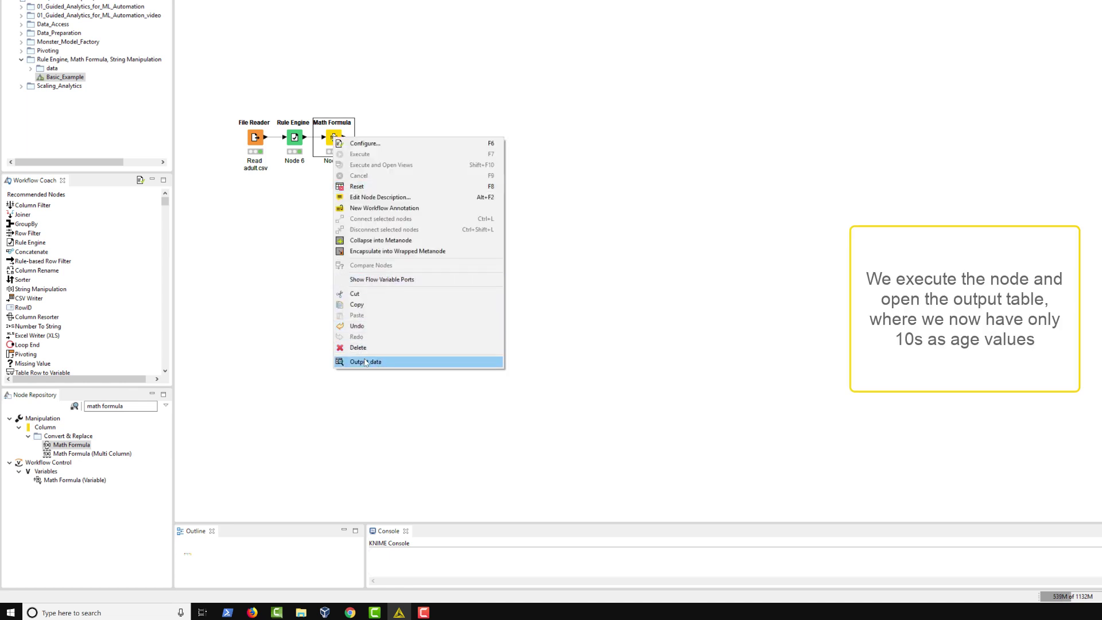
click(365, 361)
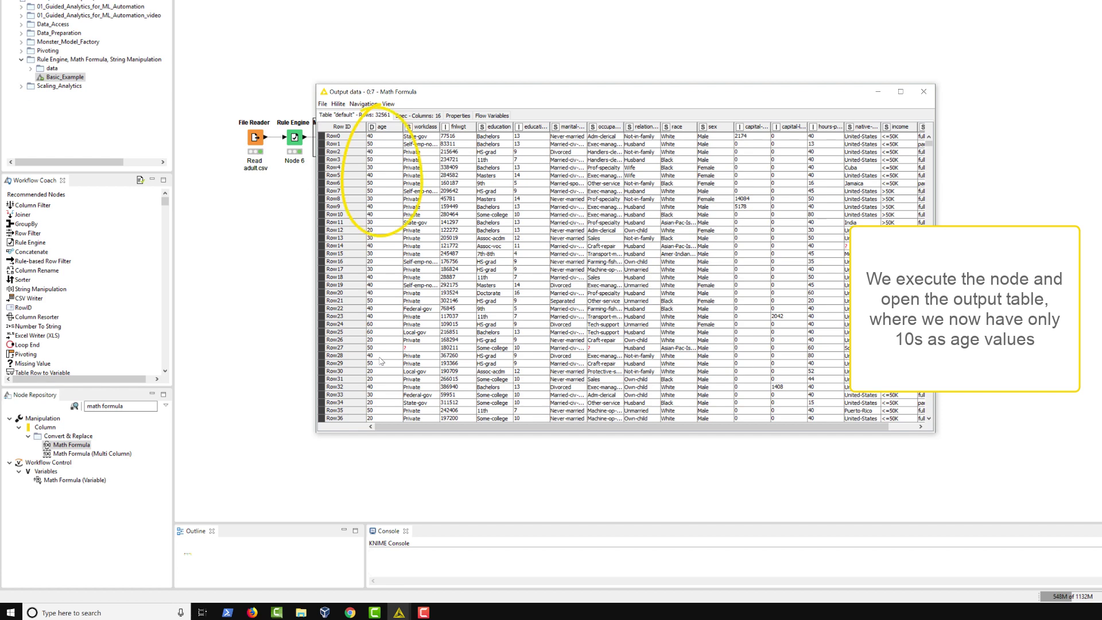
scroll(379, 361, down, 14)
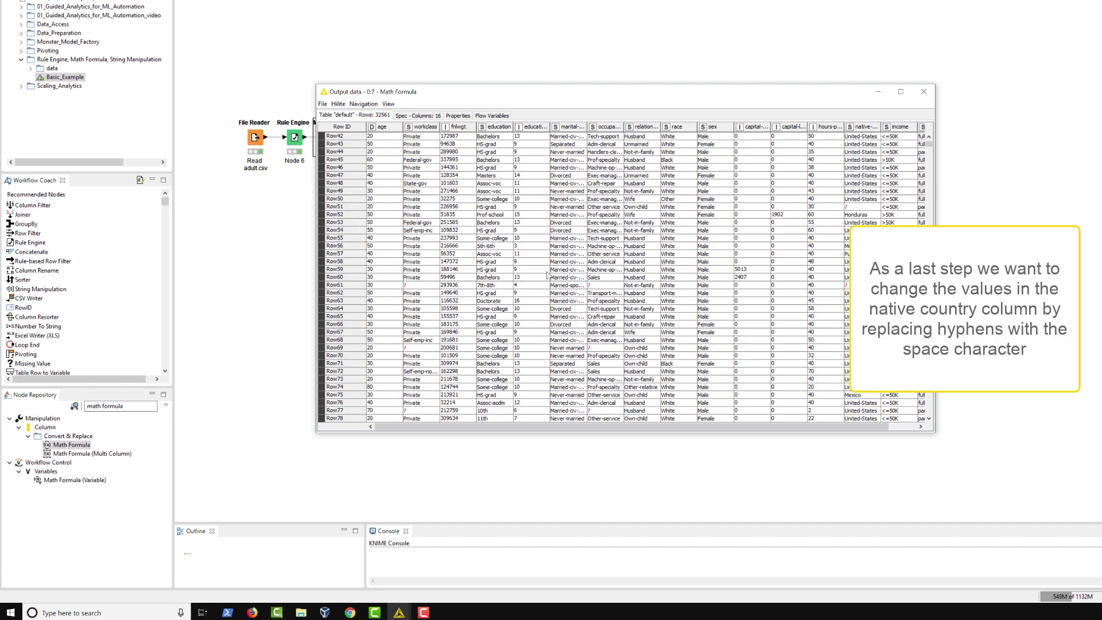
click(911, 93)
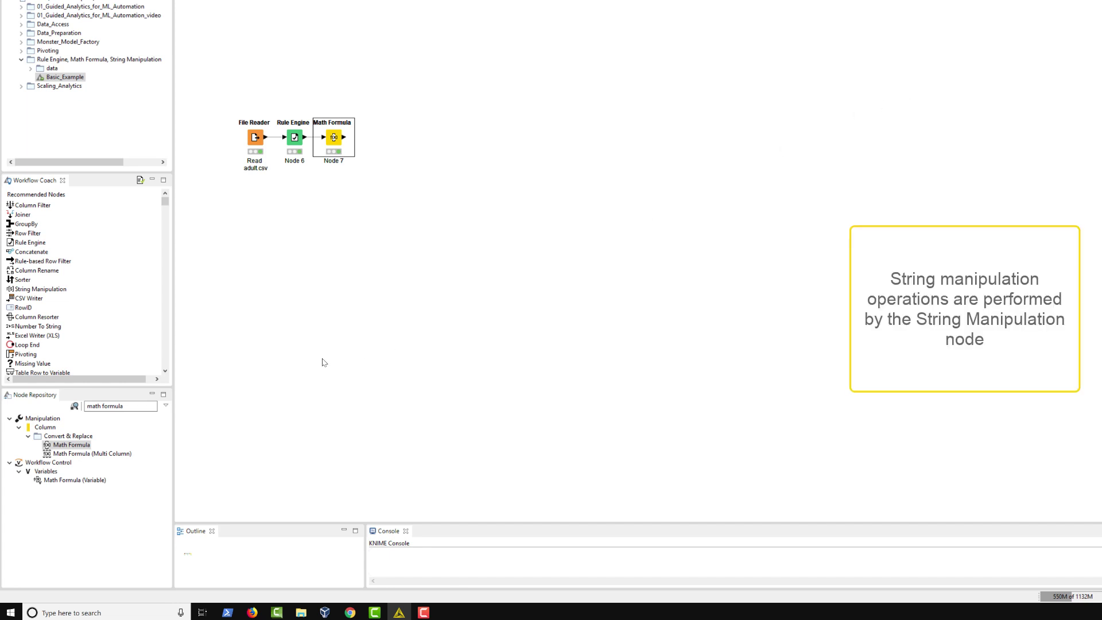
Step: Find the String Manipulation node in the node repository and add it connected to the Math Formula node
drag(152, 405, 12, 409)
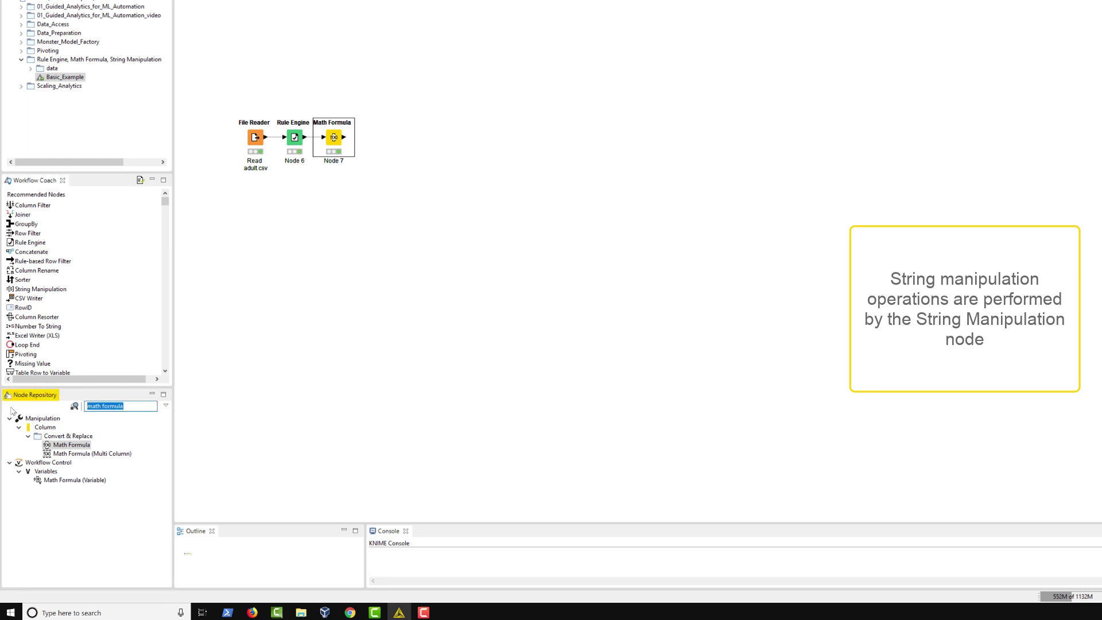
text(string manipu)
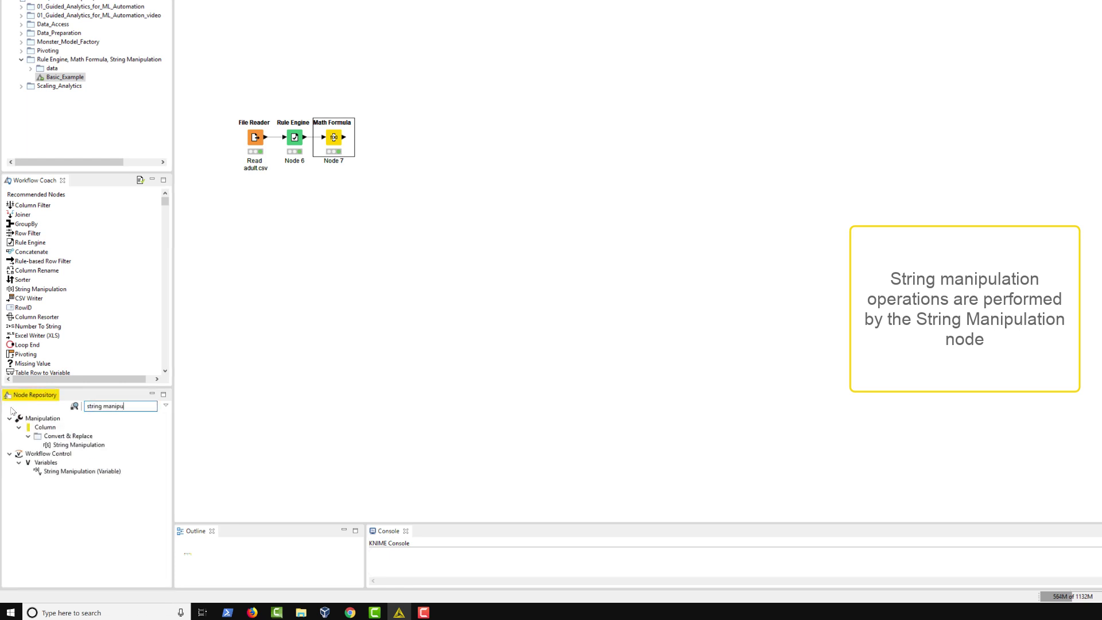
text(lation)
double_click(78, 445)
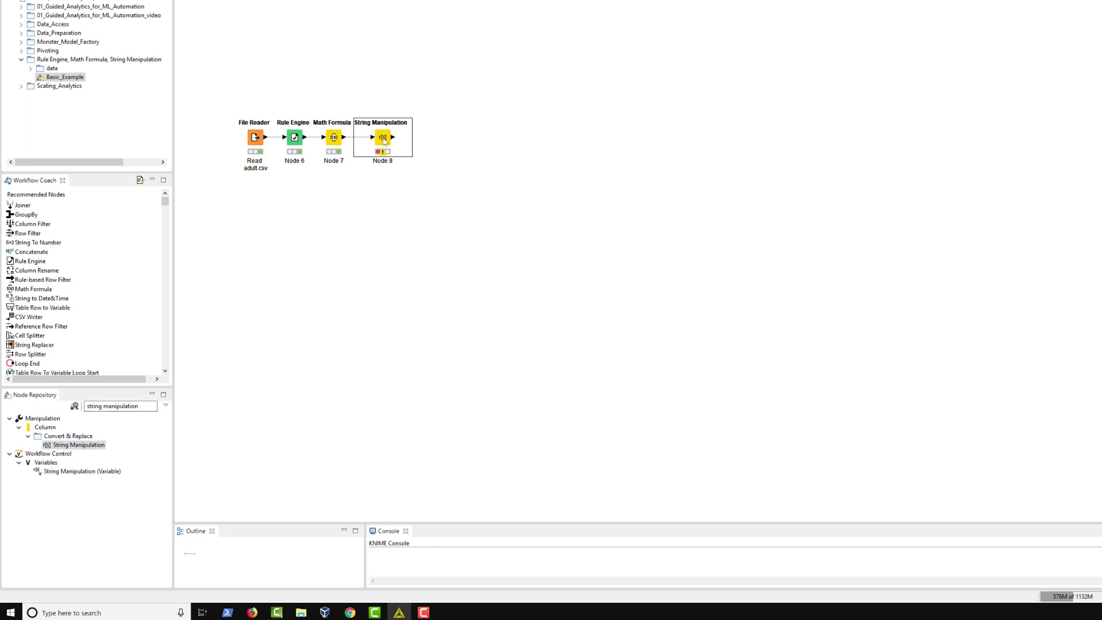
Step: In the String Manipulation node's configuration, build the expression replace($native-country$, "-" , " ")
double_click(383, 140)
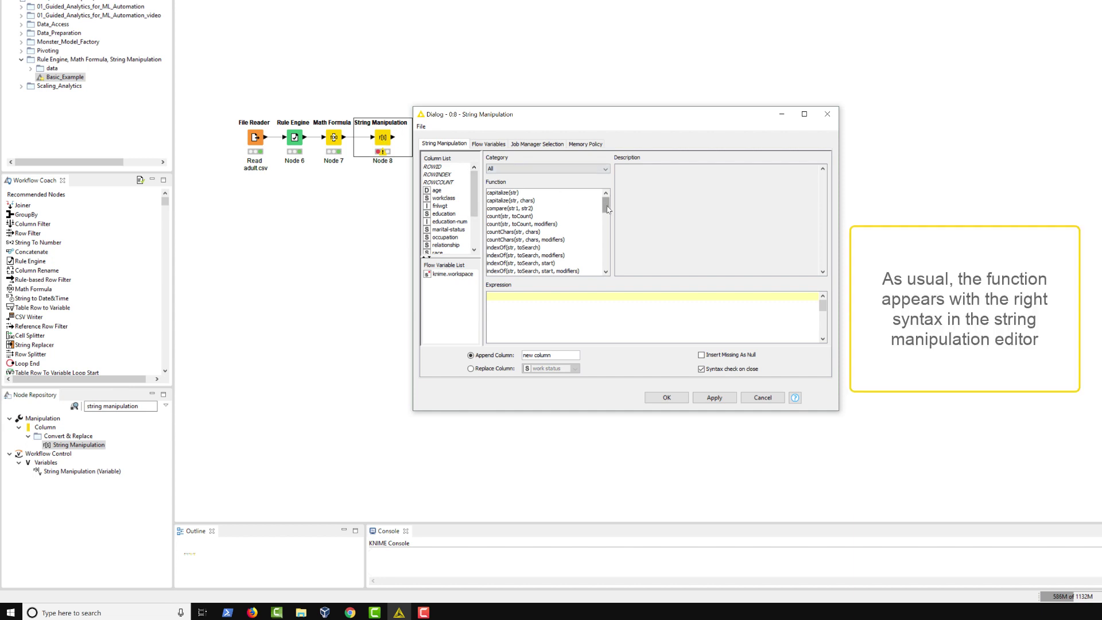
drag(607, 208, 607, 239)
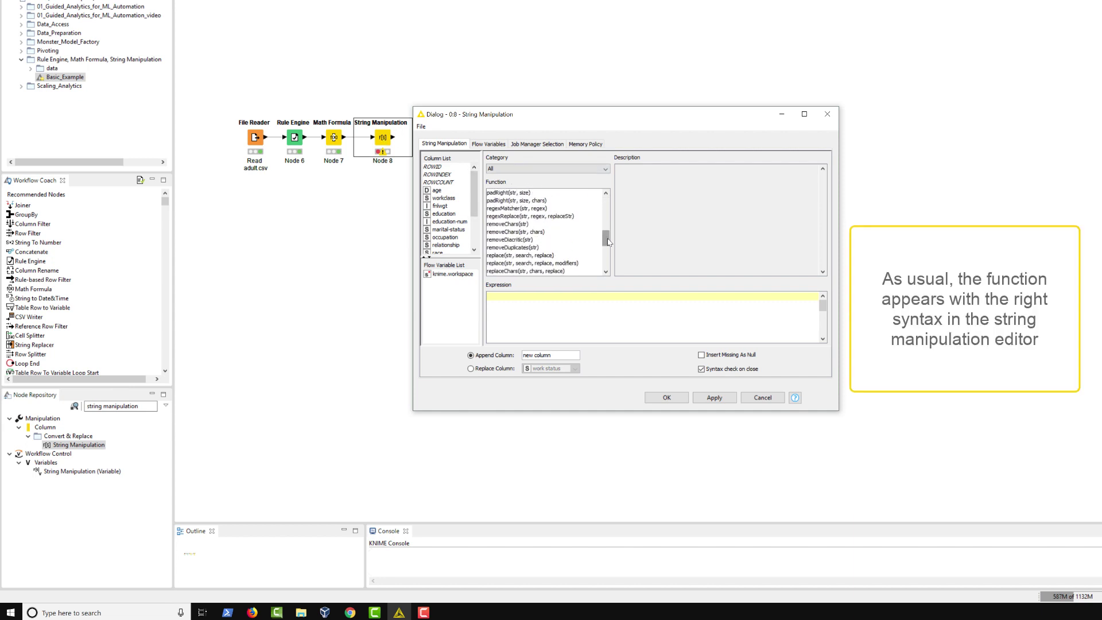
click(549, 255)
double_click(548, 256)
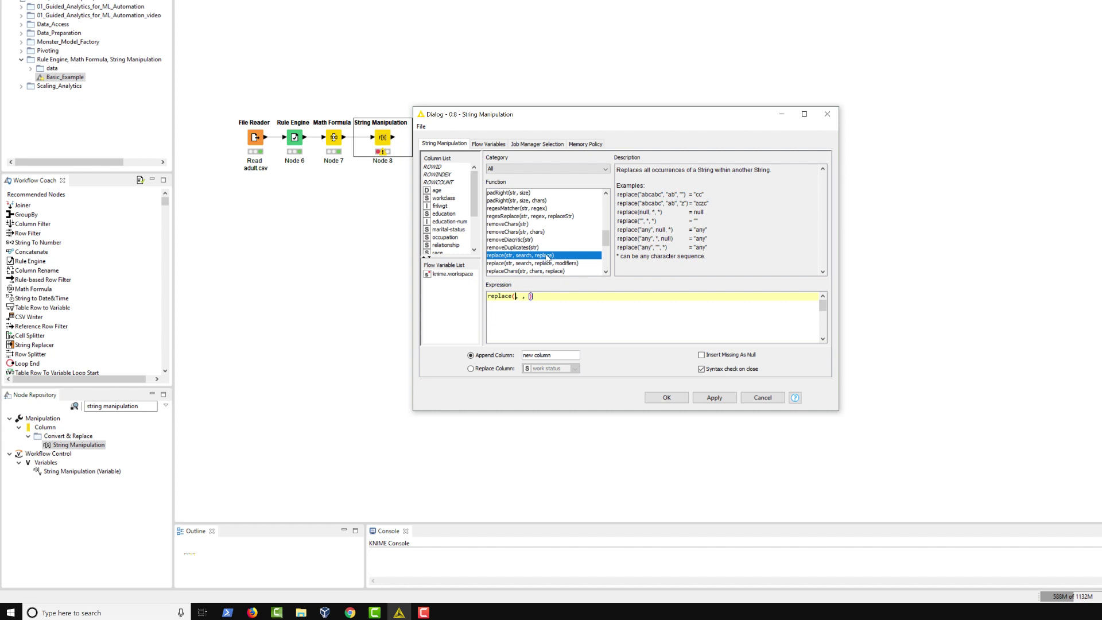
drag(475, 197, 477, 226)
click(463, 235)
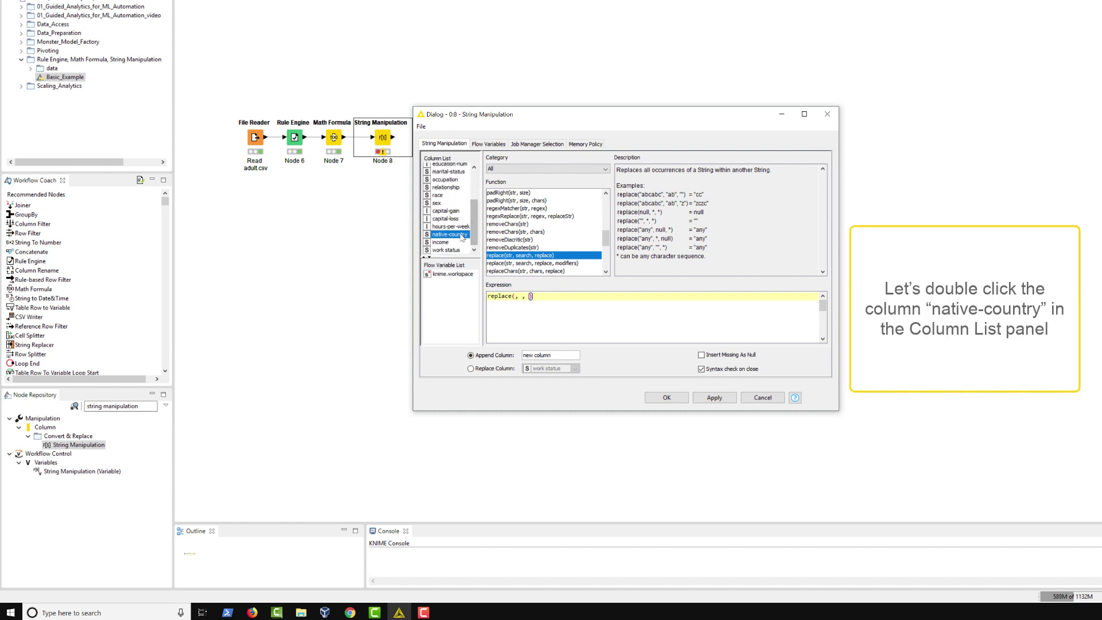
double_click(462, 235)
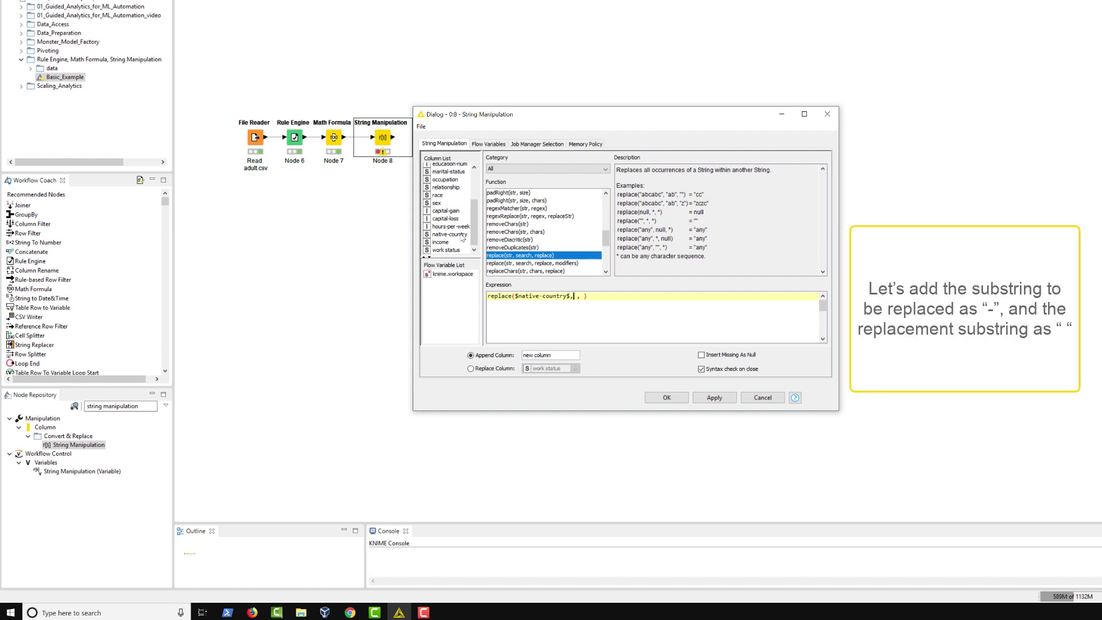
text("-" , ")
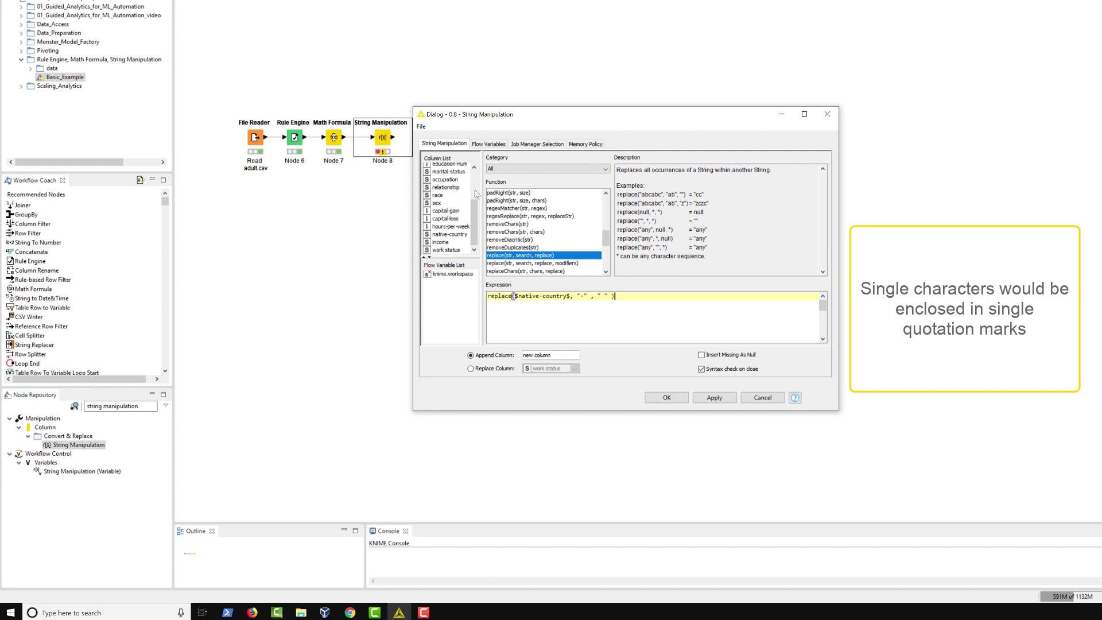
Step: Set the String Manipulation result to replace the "native-country" column and accept the configuration
click(470, 368)
click(542, 368)
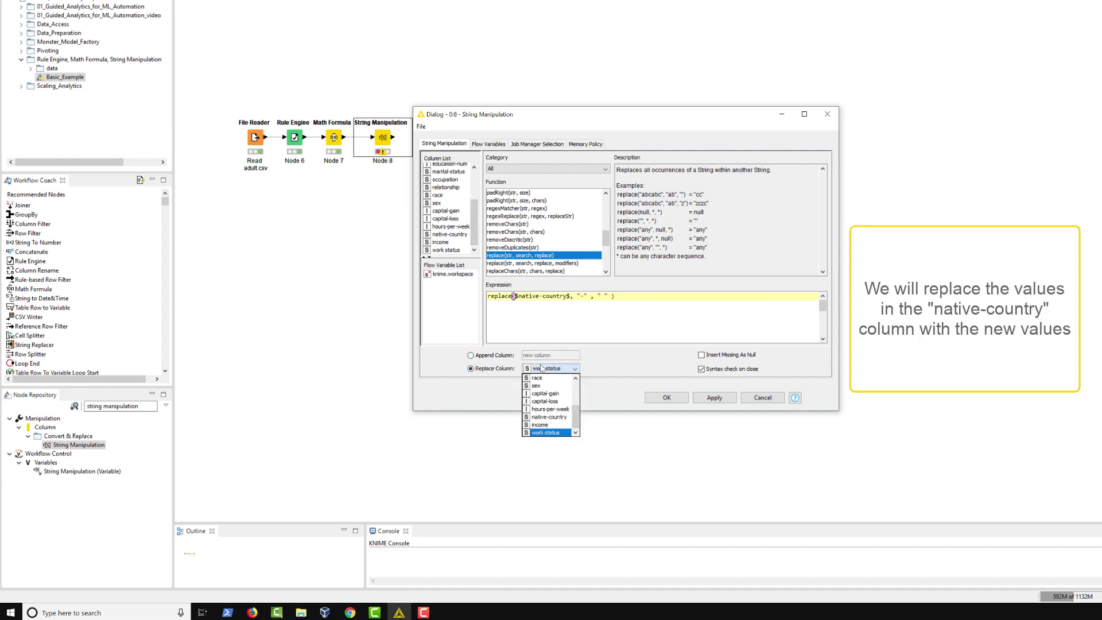
click(548, 417)
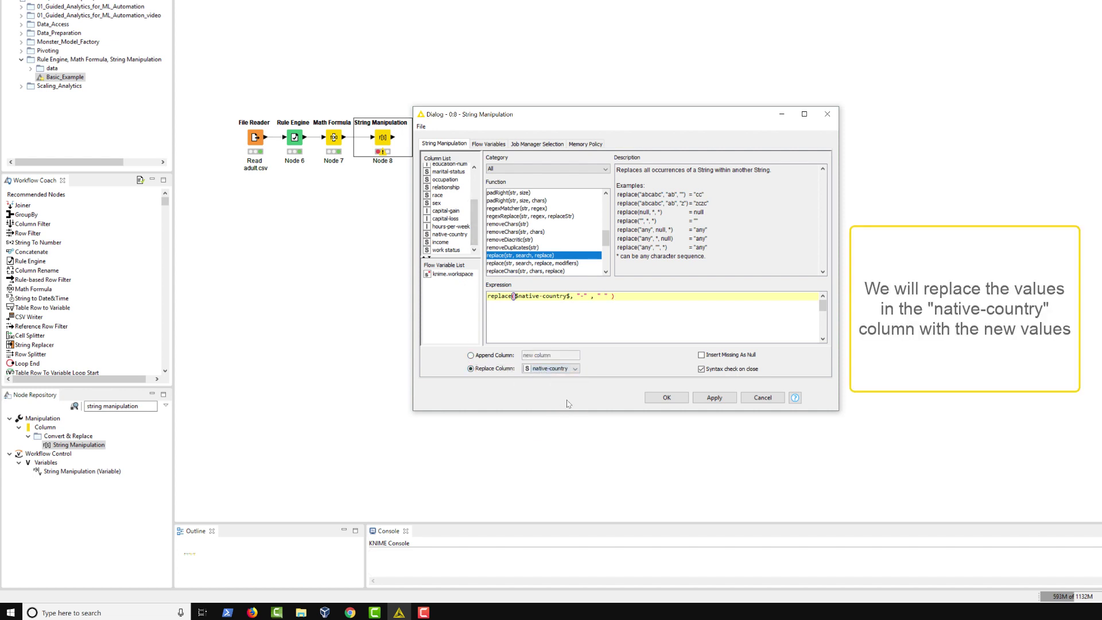
click(682, 391)
Step: Execute the String Manipulation node and examine the "native-country" column in its appended table, closing the table when done
right_click(385, 138)
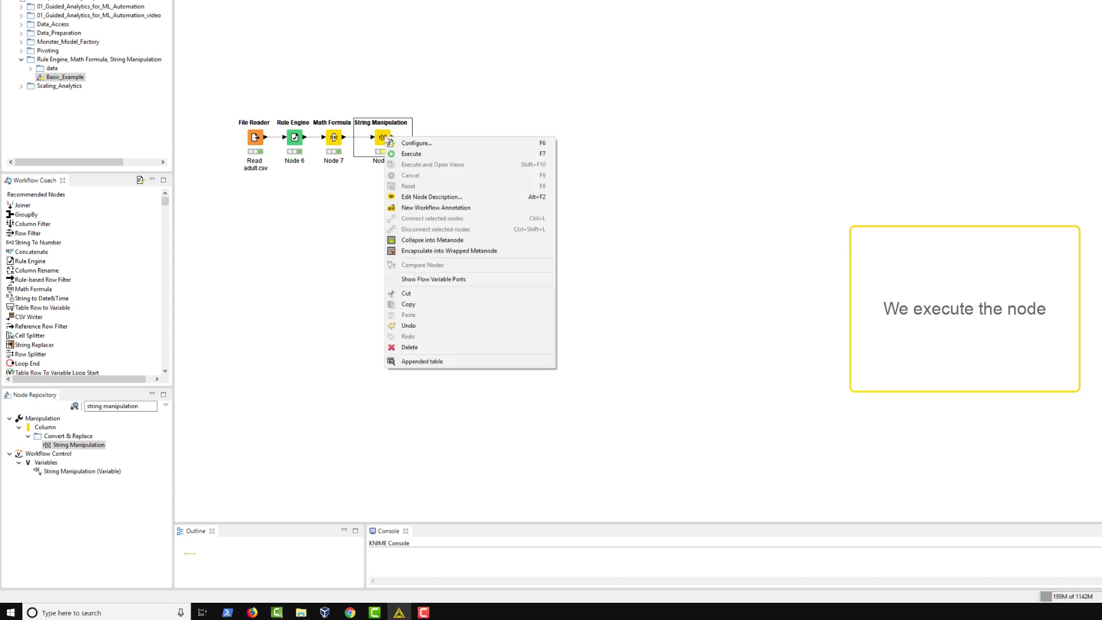
click(411, 154)
right_click(378, 140)
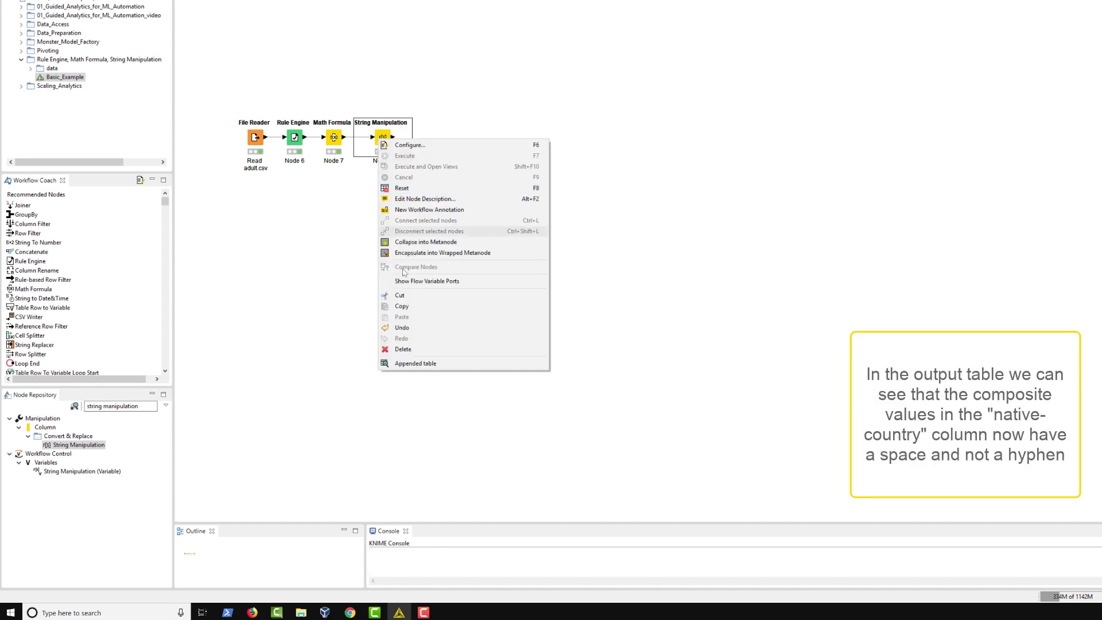
click(408, 363)
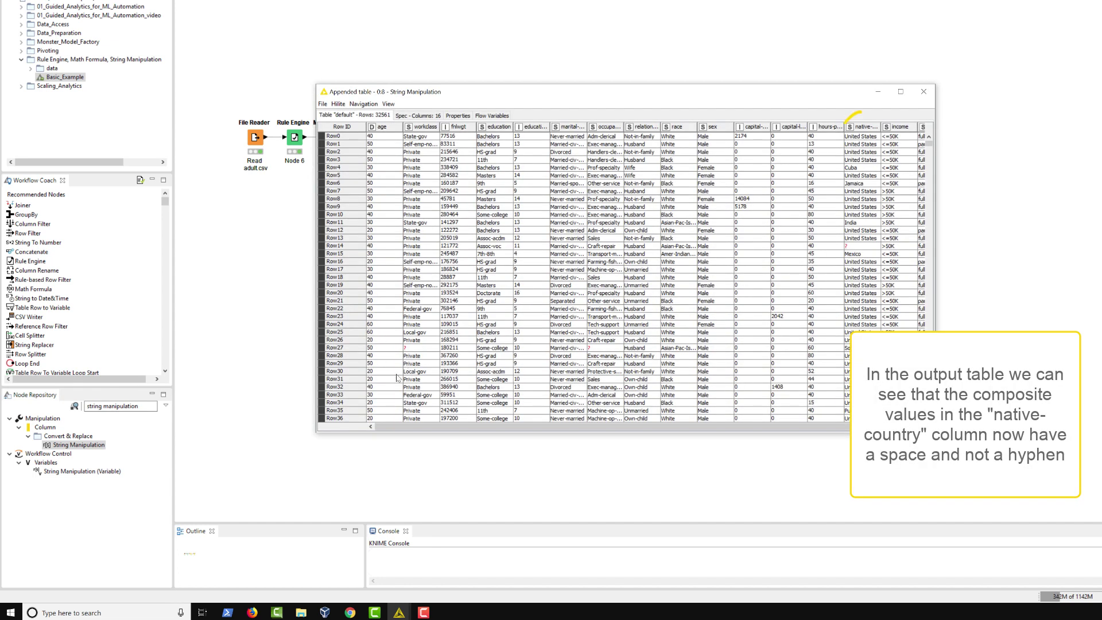
scroll(405, 360, down, 2)
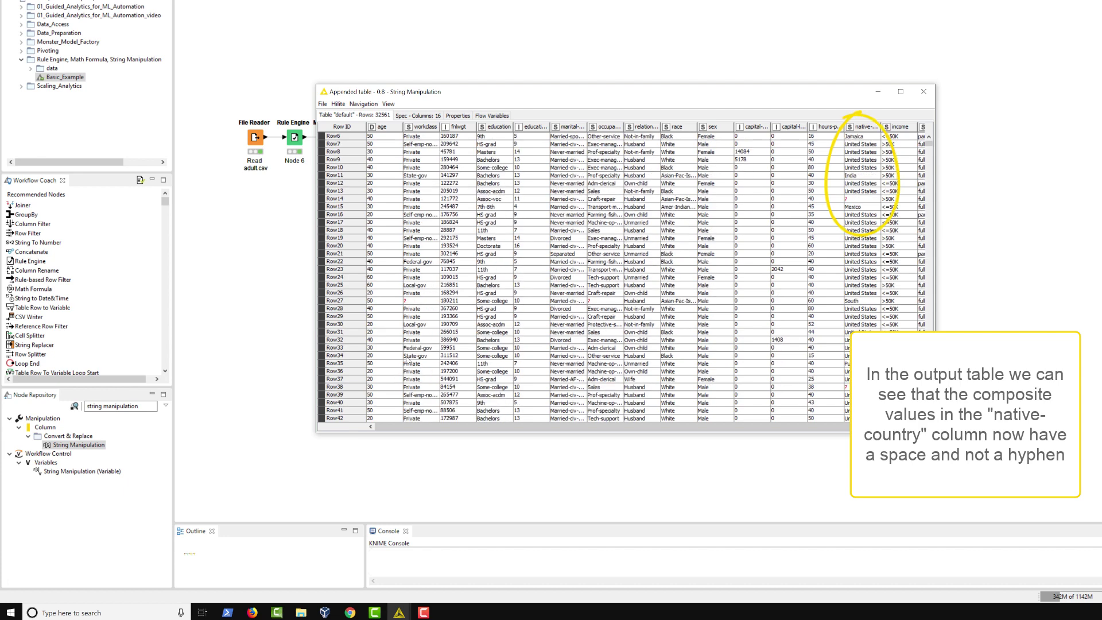
scroll(405, 361, down, 9)
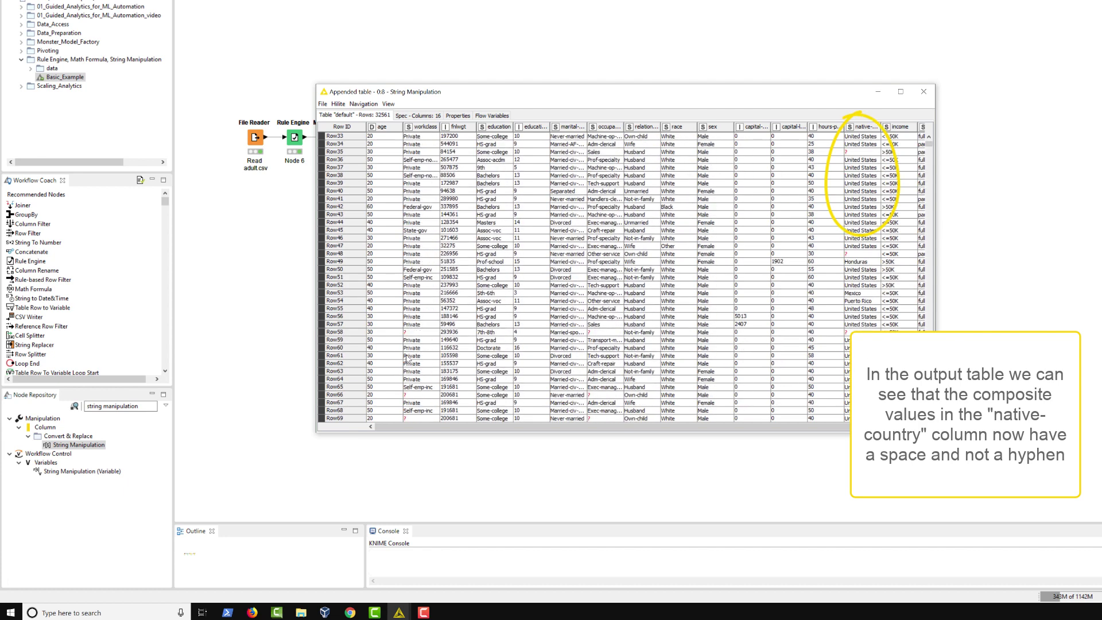
scroll(405, 360, down, 4)
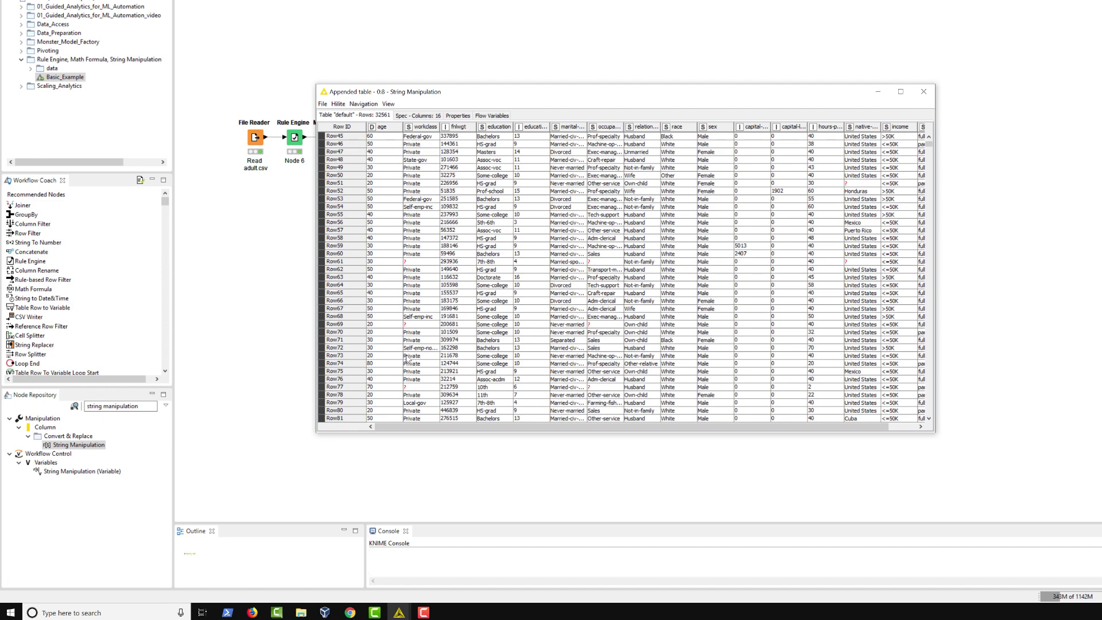
scroll(405, 360, down, 1)
click(923, 91)
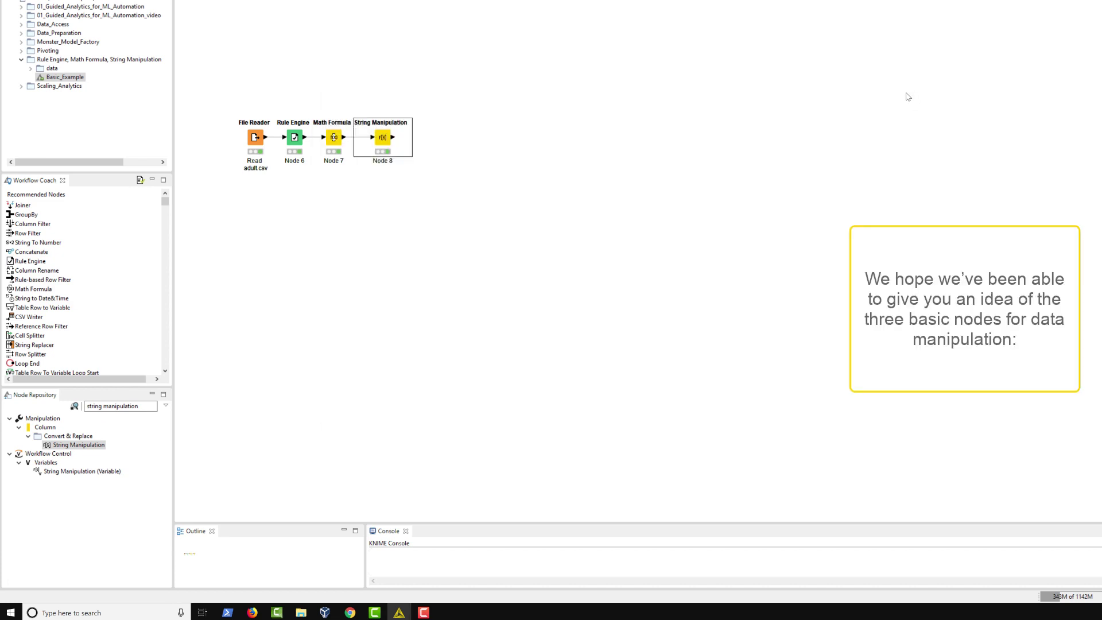